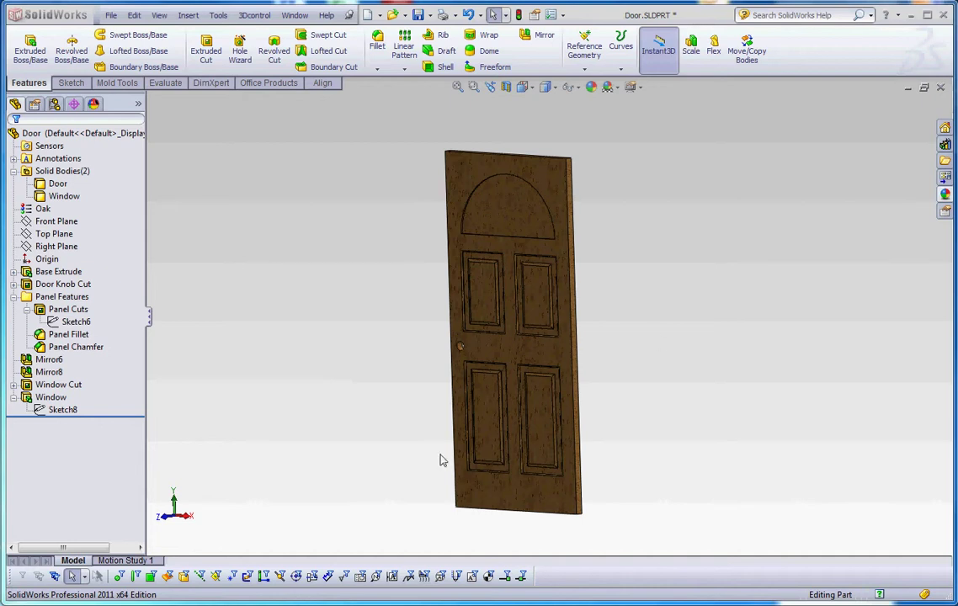
- Inspect the Door and Window bodies and re-confirm the Window extrude without changes
left_click(61, 173)
left_click(60, 184)
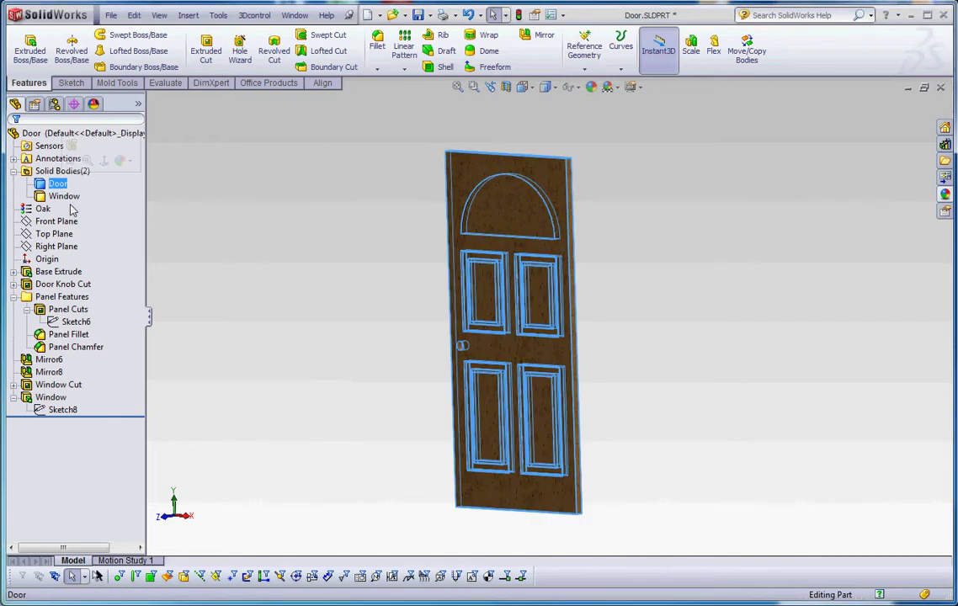
left_click(66, 195)
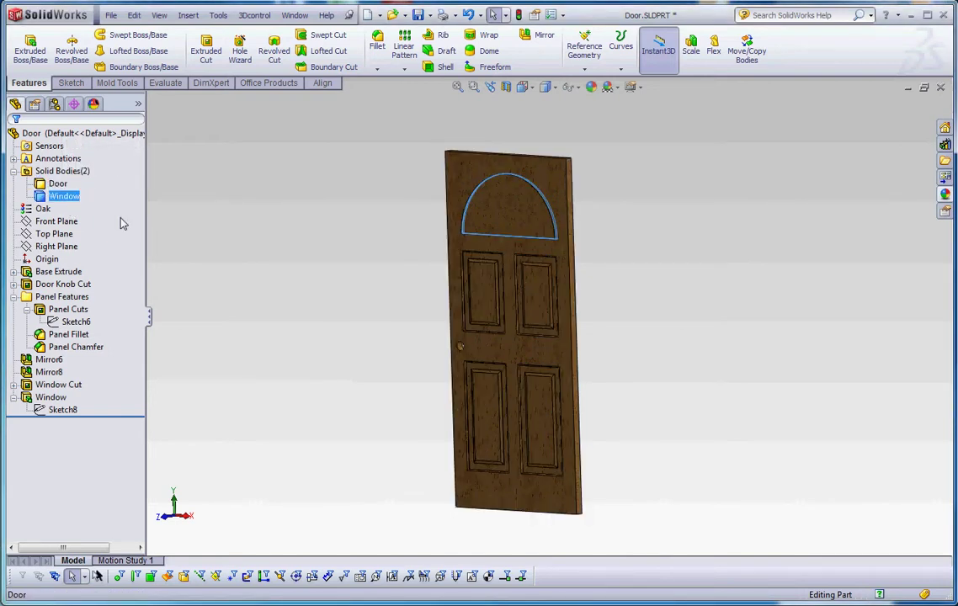
left_click(46, 398)
right_click(42, 398)
left_click(63, 360)
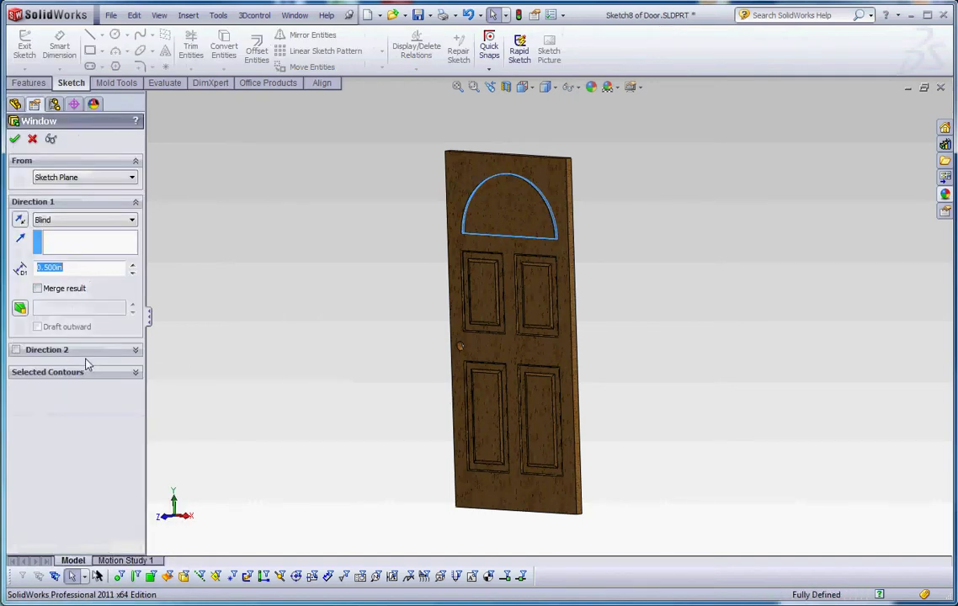
left_click(15, 138)
- Select only the Window body in the Solid Bodies folder
left_click(269, 225)
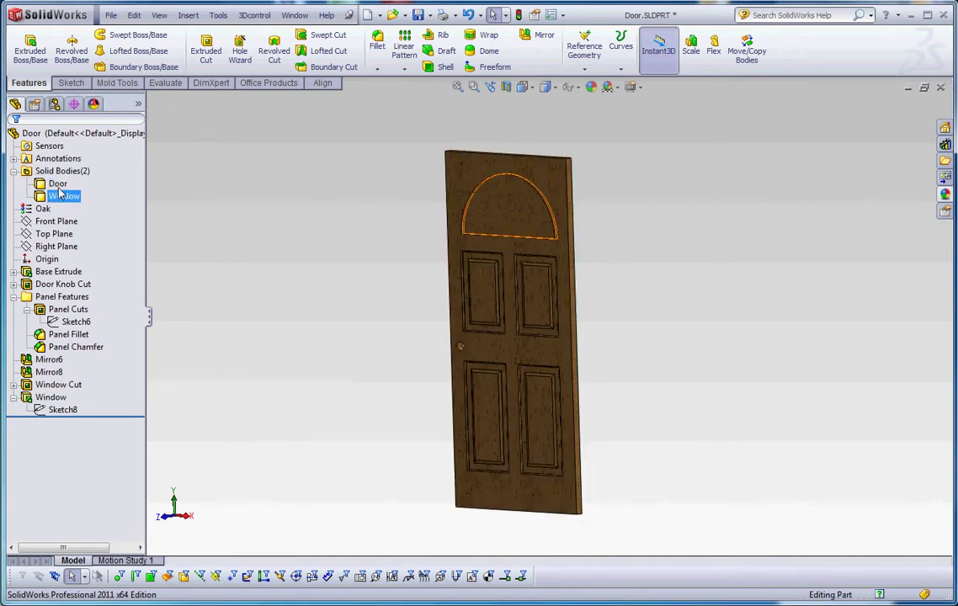
left_click(42, 210)
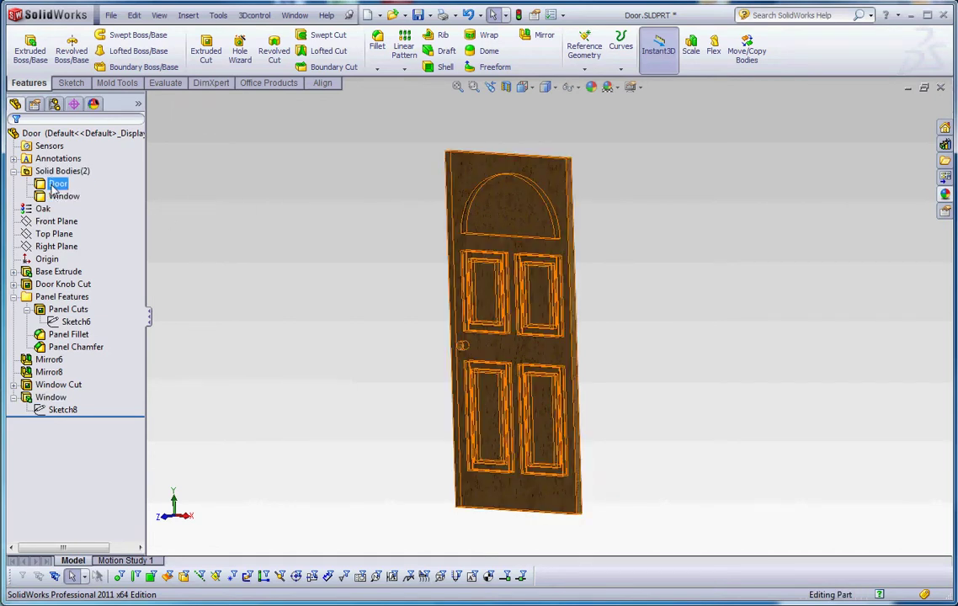
left_click(47, 198)
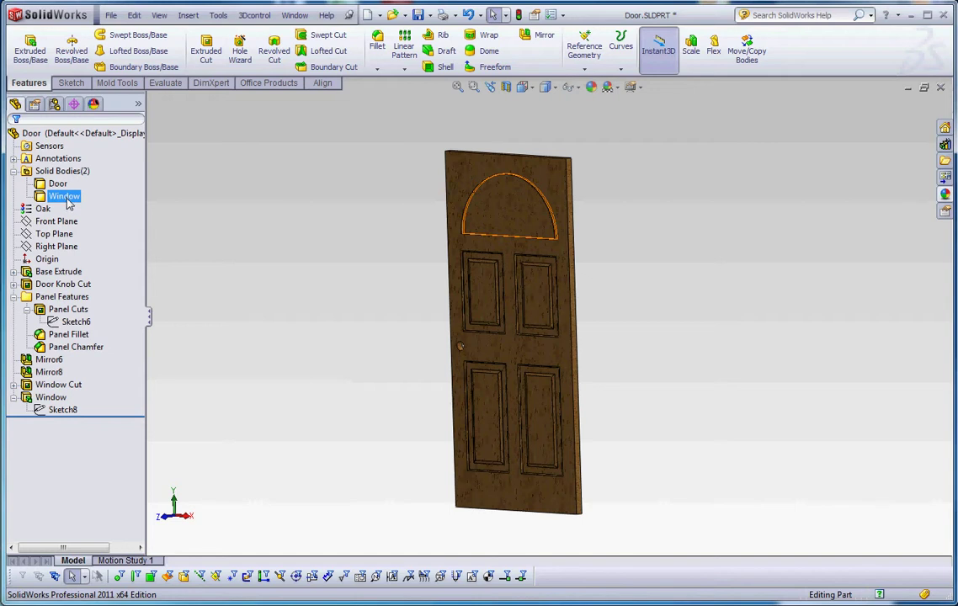
left_click(58, 184)
left_click(64, 197)
left_click(195, 217)
left_click(52, 199)
- Browse the Glass appearances from Textured to the Gloss glass swatches
left_click(945, 194)
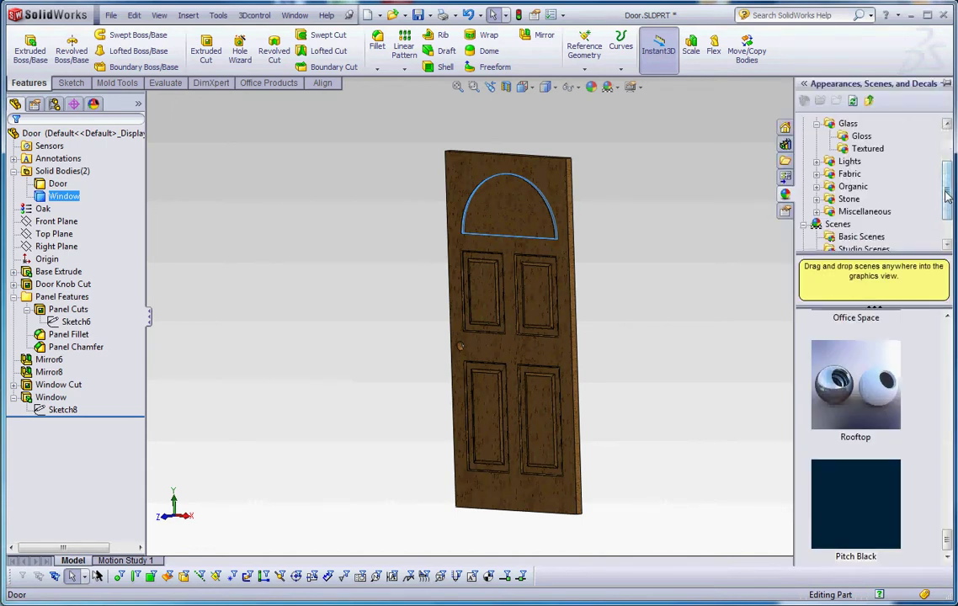
scroll(945, 194, "up", 2)
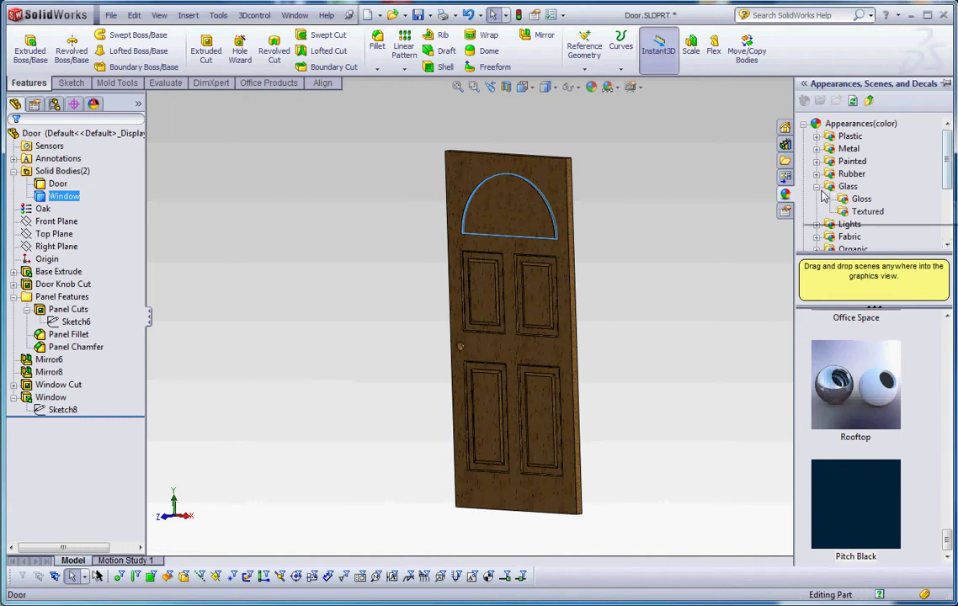
left_click(819, 192)
left_click(819, 193)
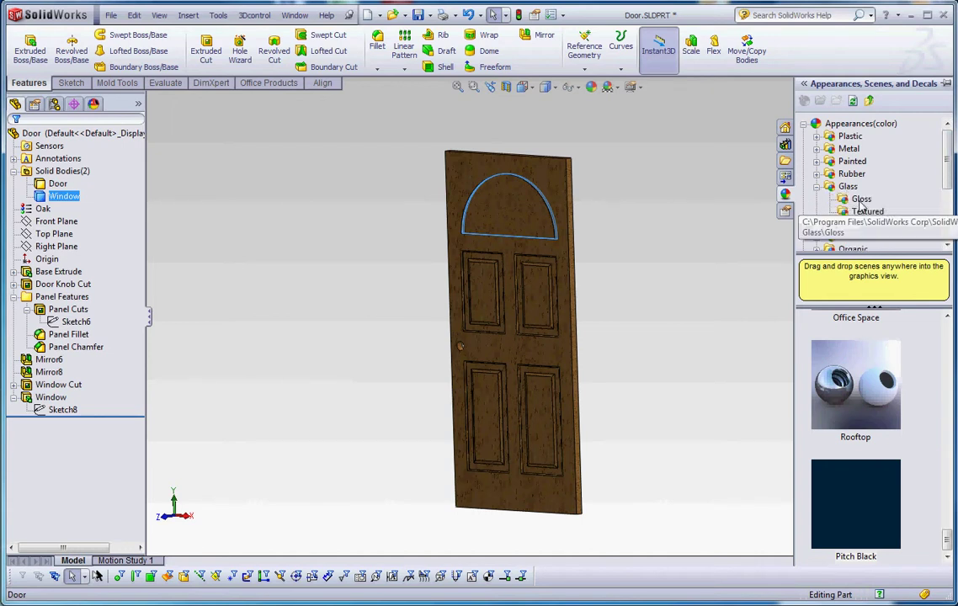
left_click(867, 211)
left_click_drag(947, 399, 954, 461)
scroll(829, 463, "up", 3)
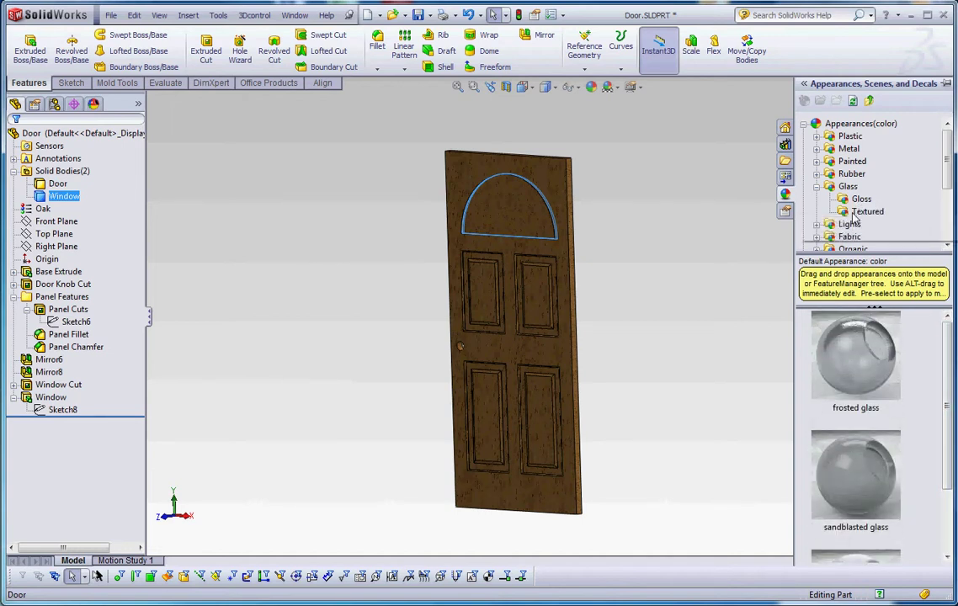
left_click(854, 200)
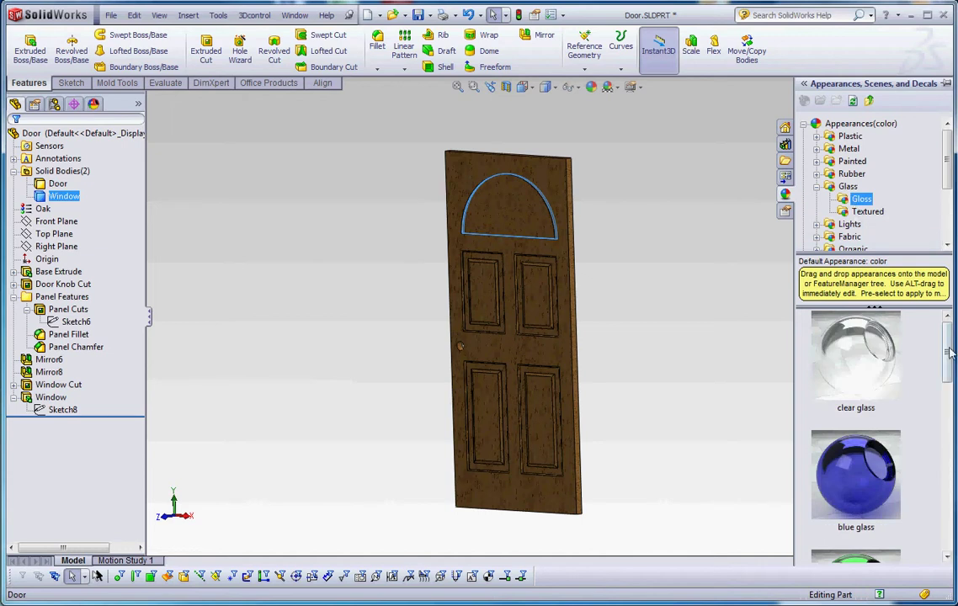
left_click_drag(948, 336, 948, 416)
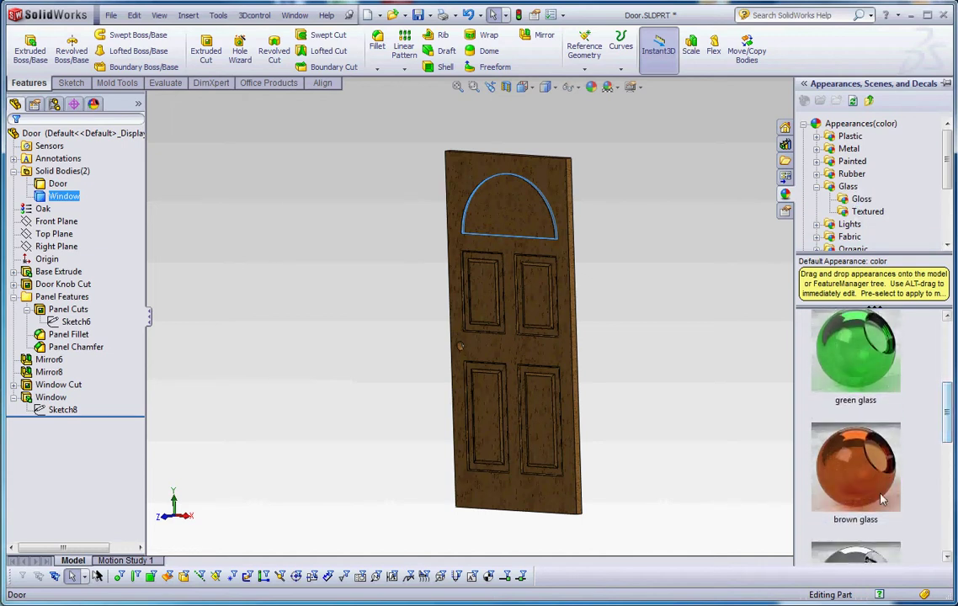
- Apply the green gloss glass appearance to the arched Window body
left_click(855, 354)
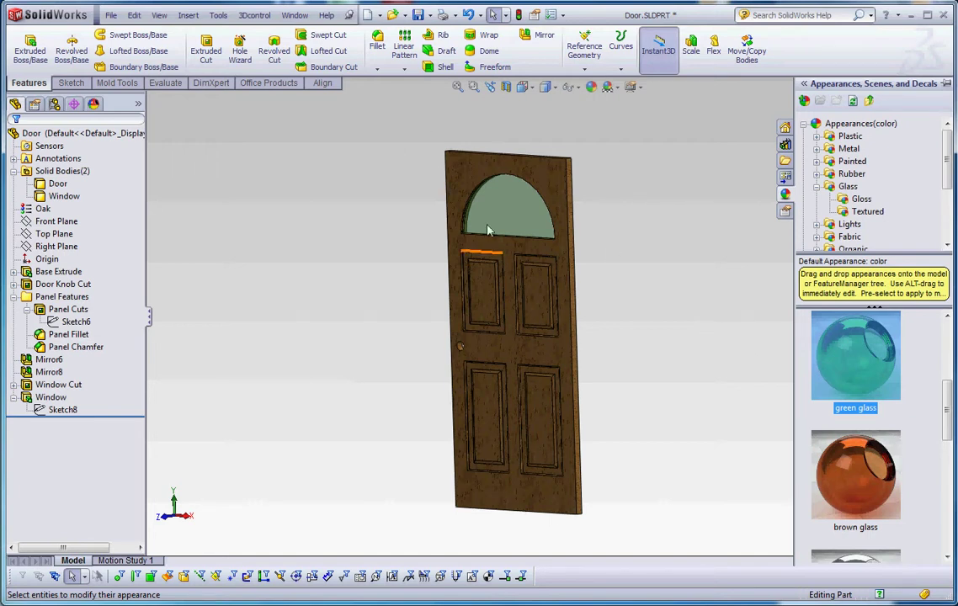
scroll(483, 252, "down", 10)
scroll(530, 336, "up", 8)
scroll(659, 388, "up", 10)
scroll(586, 379, "down", 2)
scroll(581, 389, "up", 2)
scroll(567, 399, "down", 2)
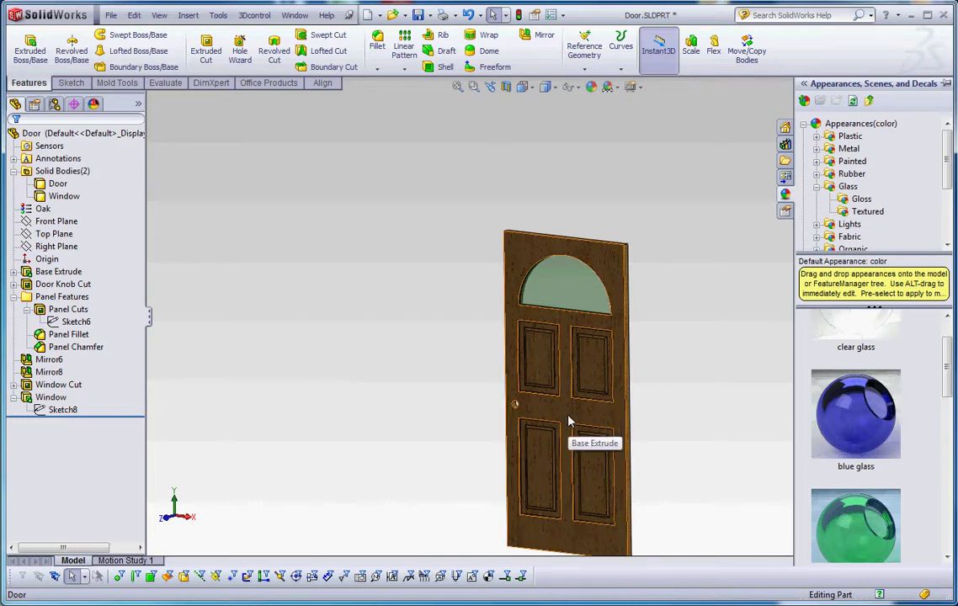
scroll(637, 425, "up", 1)
scroll(543, 360, "down", 3)
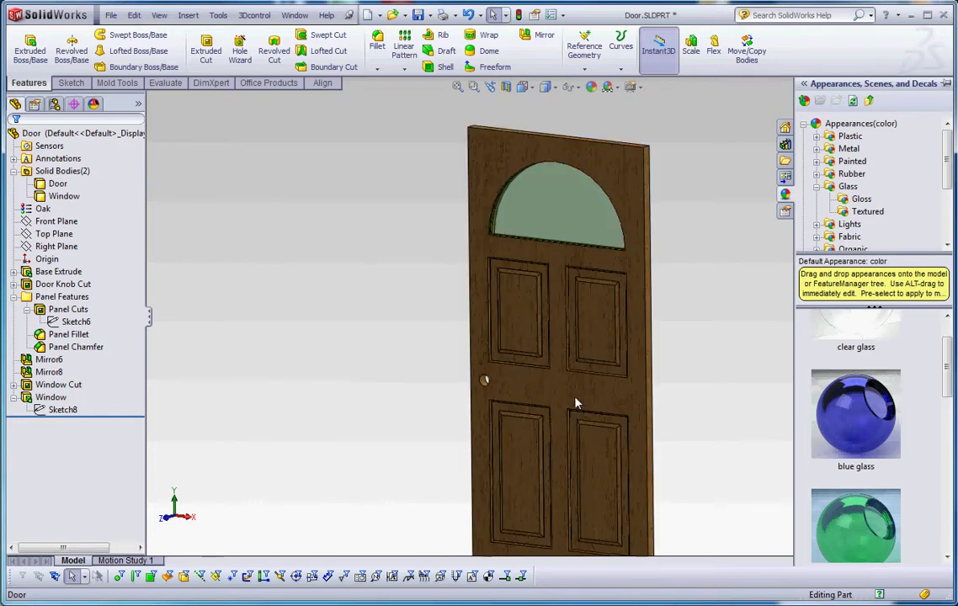
- Preview the basic scenes 3 Point Beige, Blue, Green and Orange on the door
left_click(715, 319)
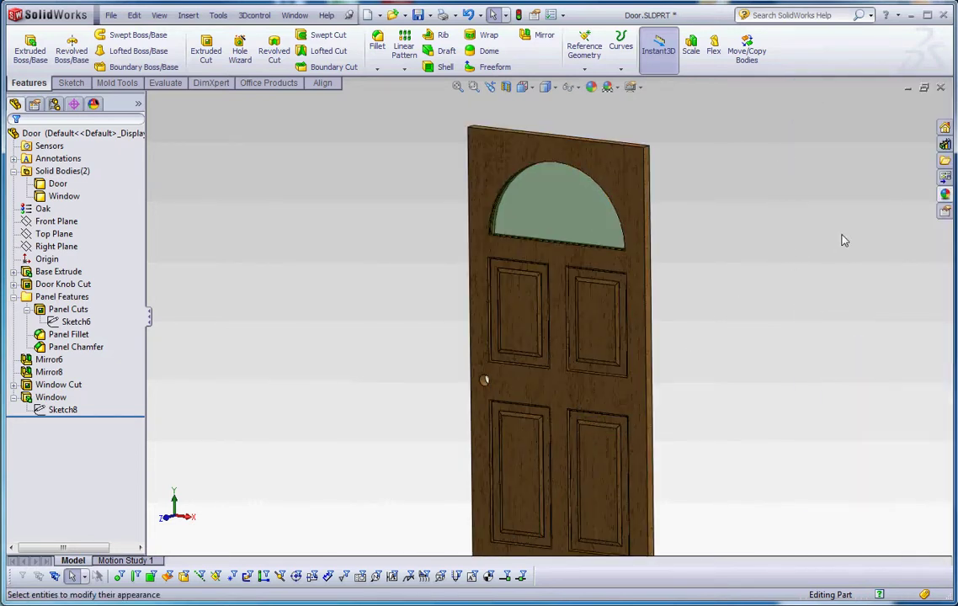
left_click(944, 194)
scroll(949, 175, "down", 3)
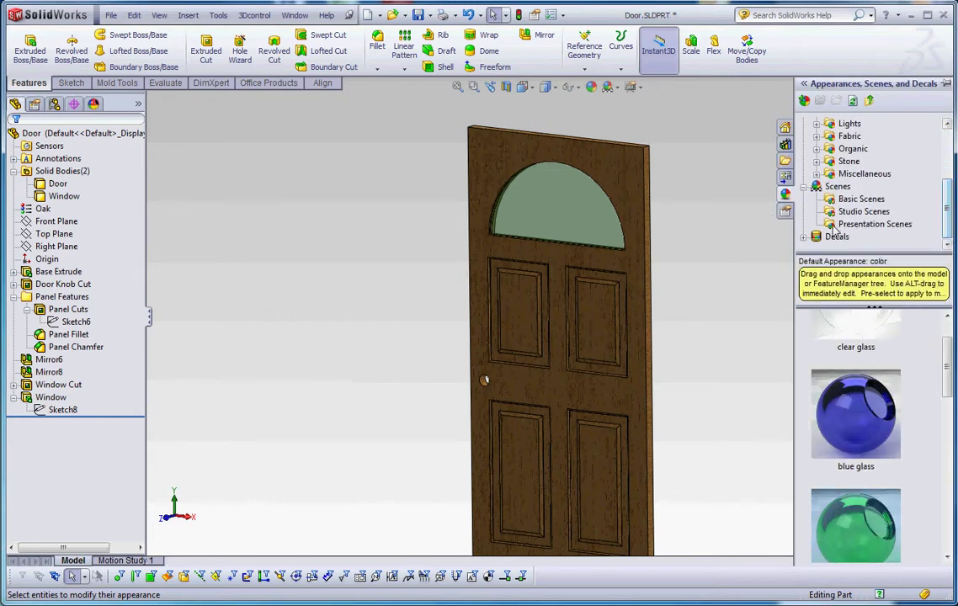
left_click(859, 198)
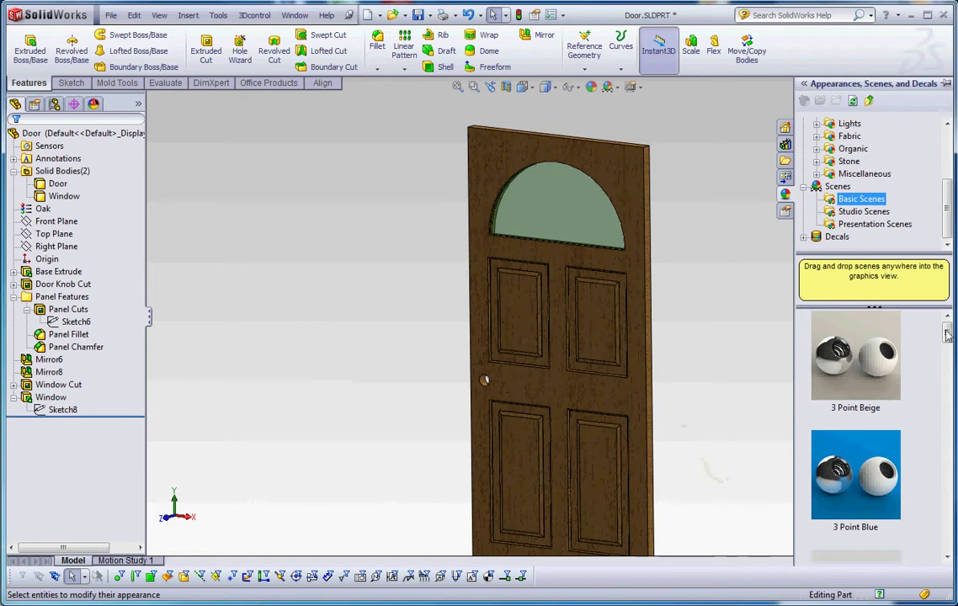
double_click(858, 393)
double_click(859, 520)
left_click_drag(947, 330, 948, 371)
double_click(864, 399)
double_click(852, 529)
left_click_drag(947, 374, 947, 332)
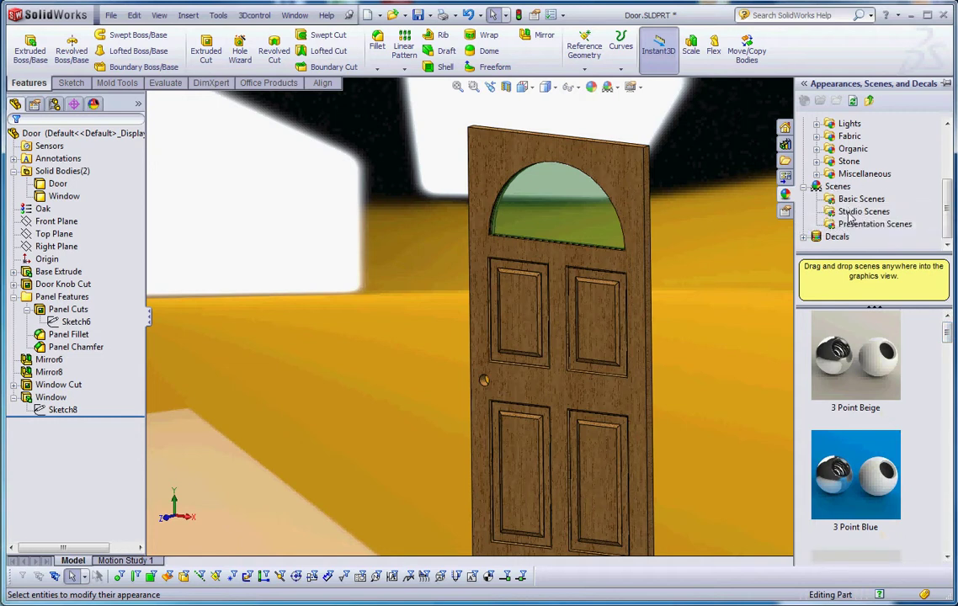
- Try the Reflective Floor Black and Checkered studio scenes, then apply Misty Blue Slate
left_click(850, 212)
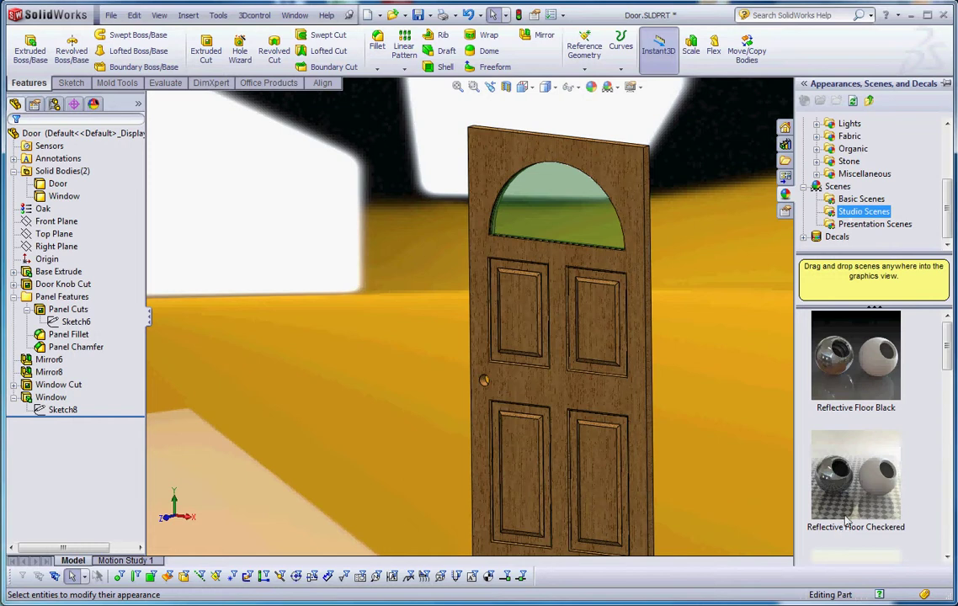
double_click(846, 358)
left_click(856, 512)
double_click(857, 512)
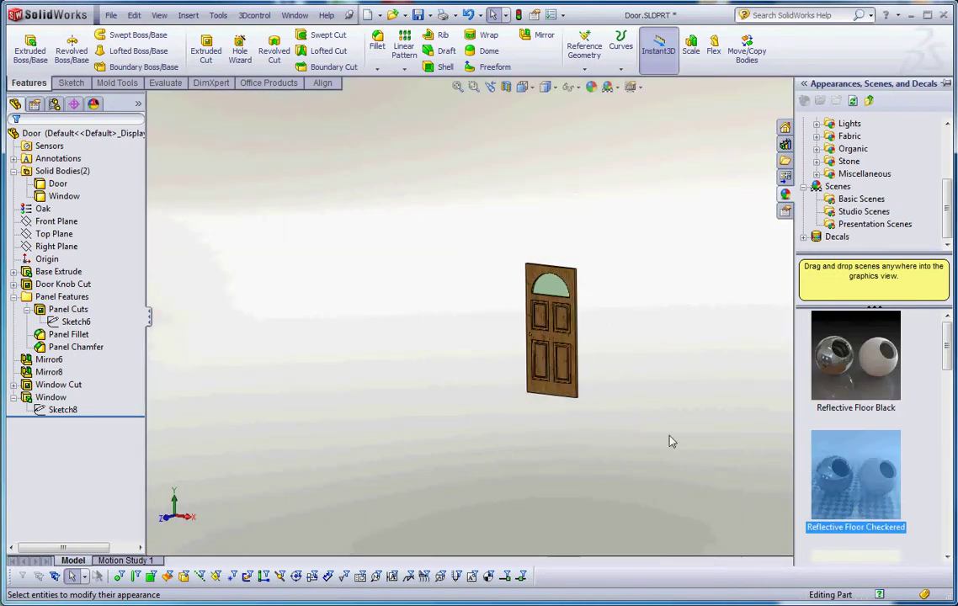
scroll(561, 343, "down", 5)
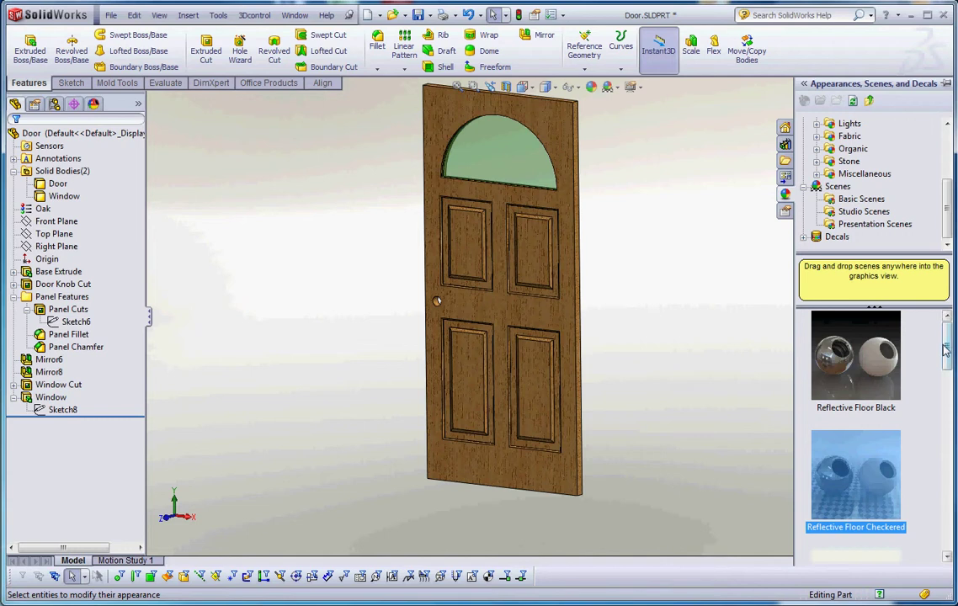
left_click_drag(945, 353, 945, 420)
double_click(850, 446)
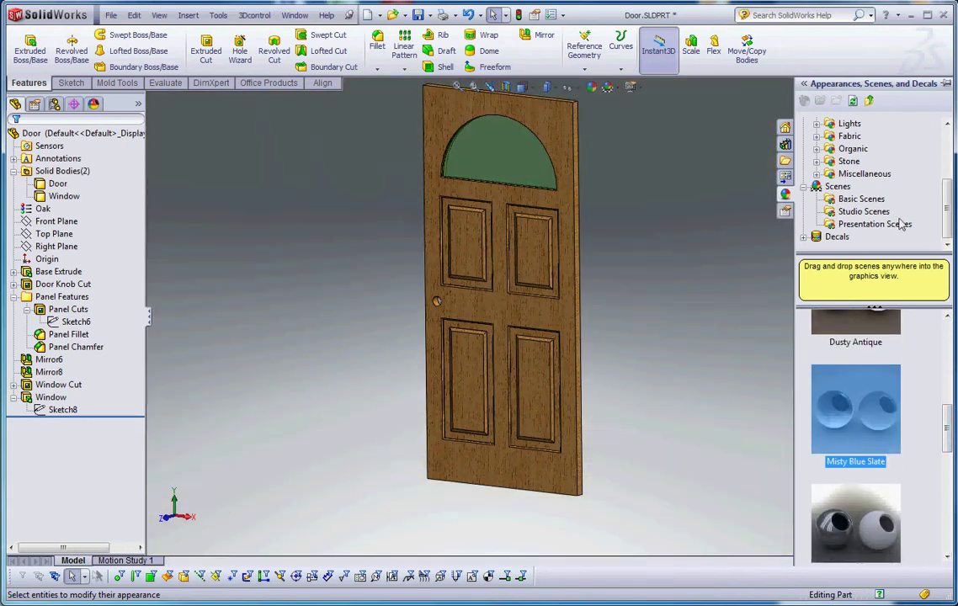
- Apply the Kitchen Background presentation scene and orbit around the door
left_click(874, 224)
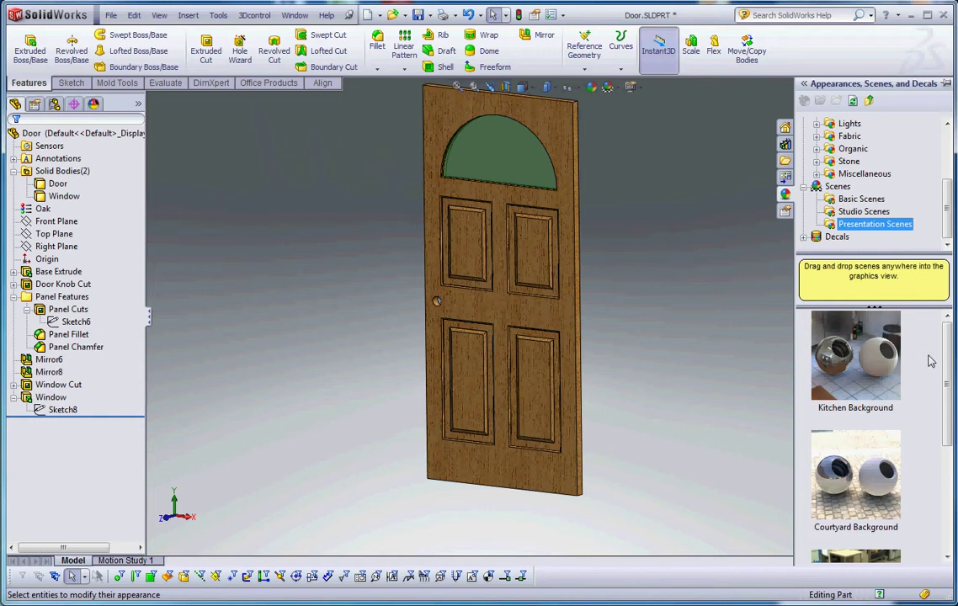
left_click_drag(842, 330, 752, 352)
scroll(551, 333, "down", 3)
scroll(551, 338, "up", 3)
scroll(552, 349, "down", 4)
scroll(549, 288, "up", 3)
middle_click_drag(555, 362, 579, 364)
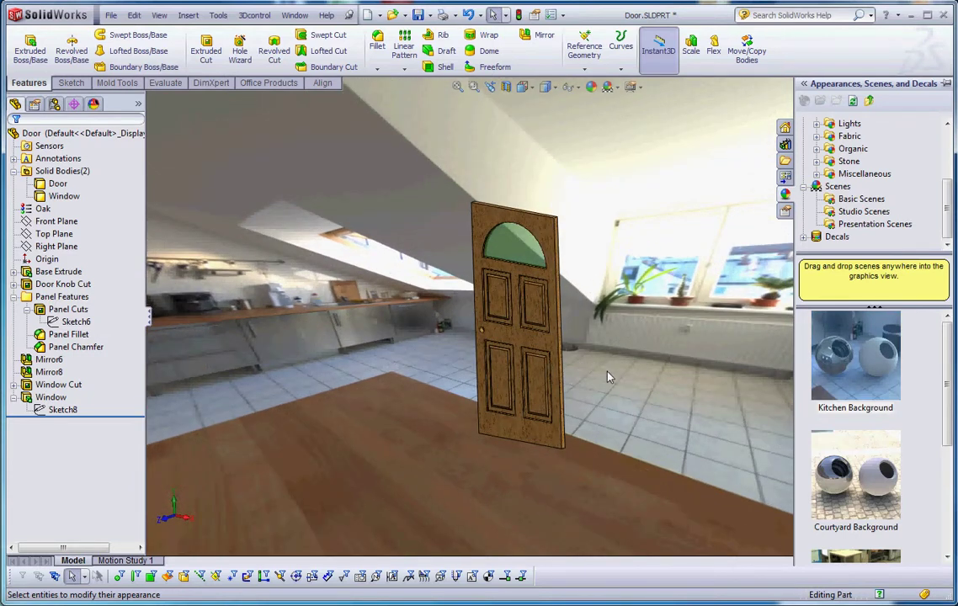
scroll(915, 408, "down", 1)
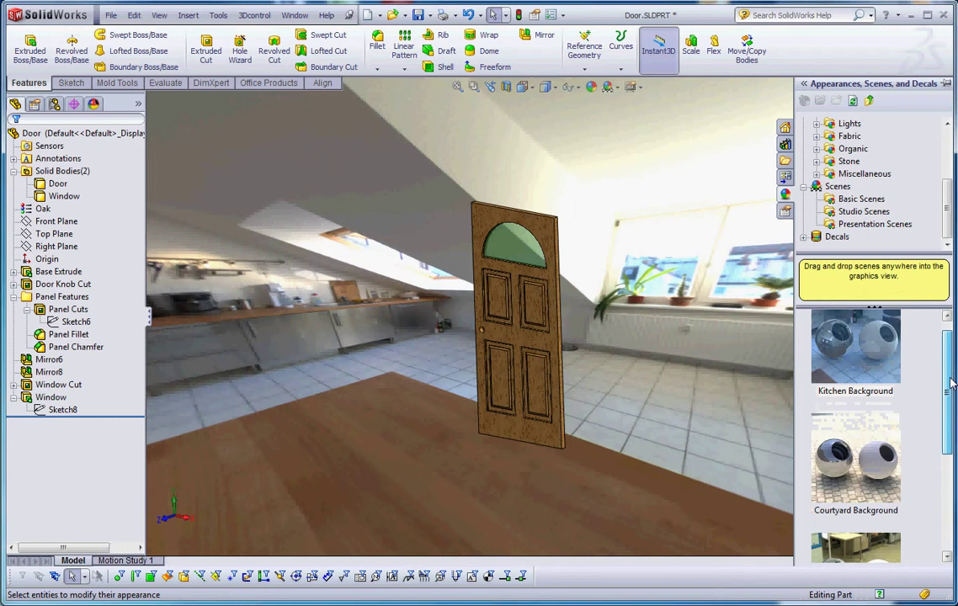
- Apply the Courtyard Background scene and orbit to a slightly turned view of the door
left_click(852, 502)
left_click_drag(853, 502, 756, 440)
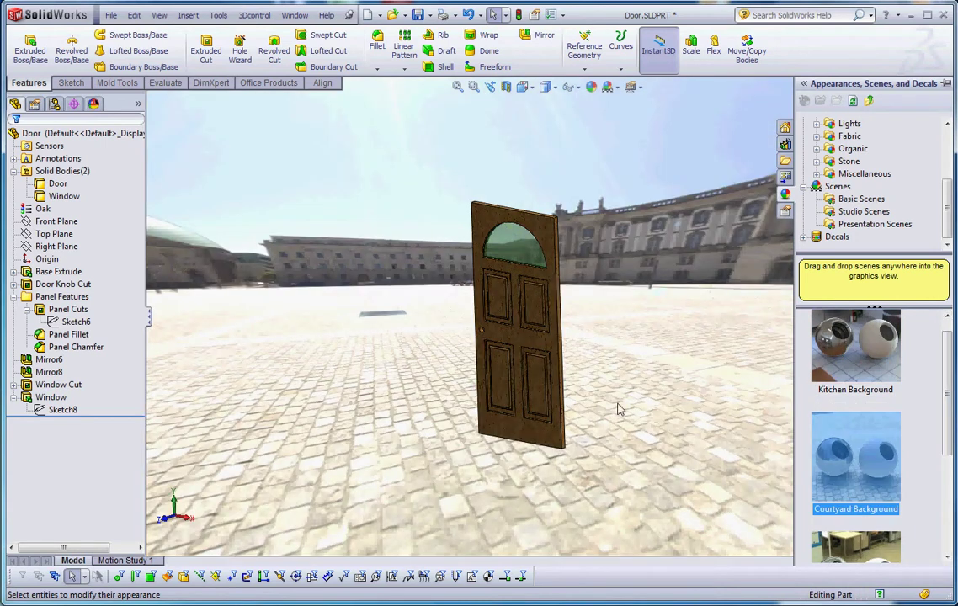
key("ctrl+1")
middle_click_drag(672, 386, 509, 353)
scroll(509, 353, "down", 5)
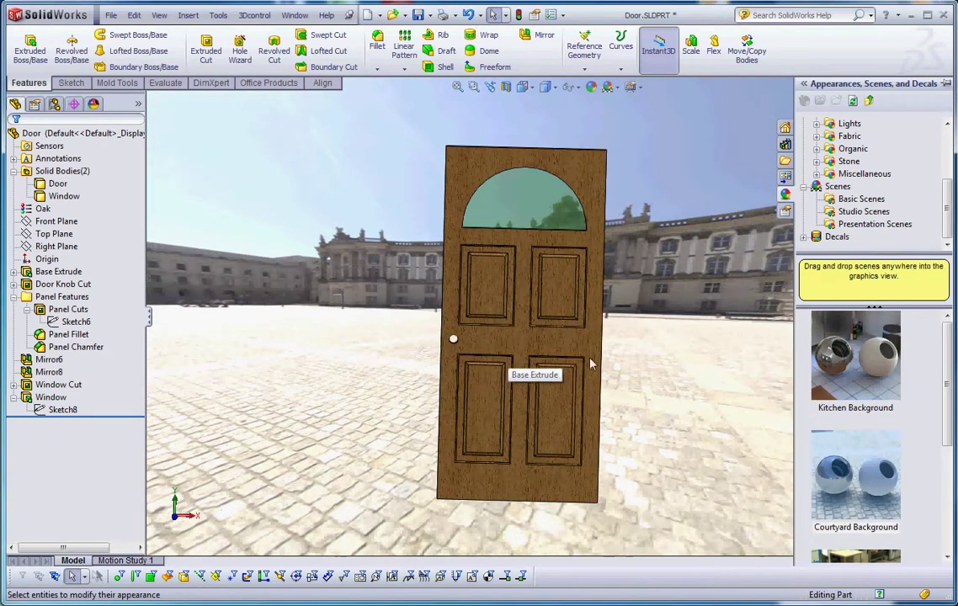
middle_click_drag(617, 371, 546, 463)
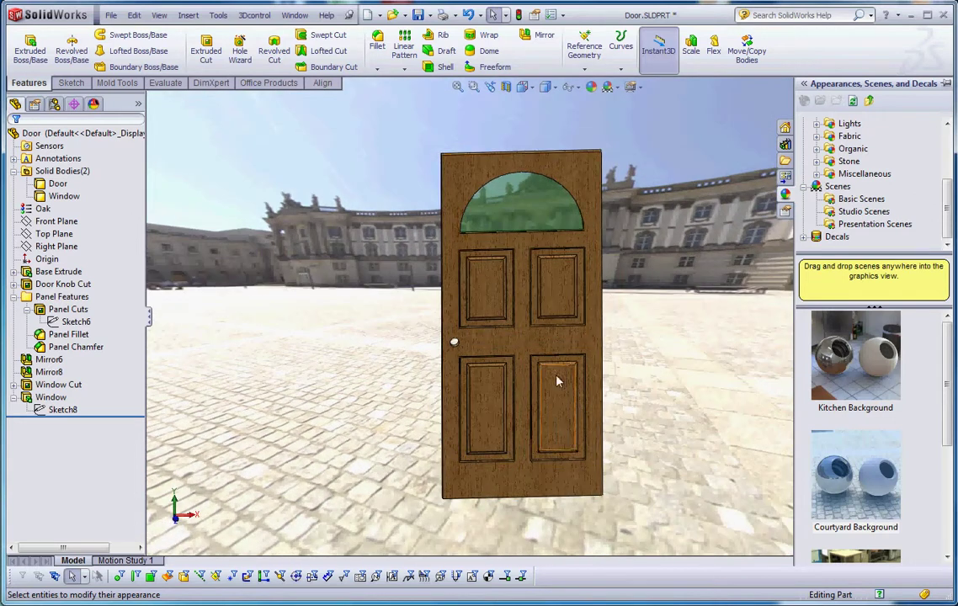
middle_click_drag(560, 381, 531, 337)
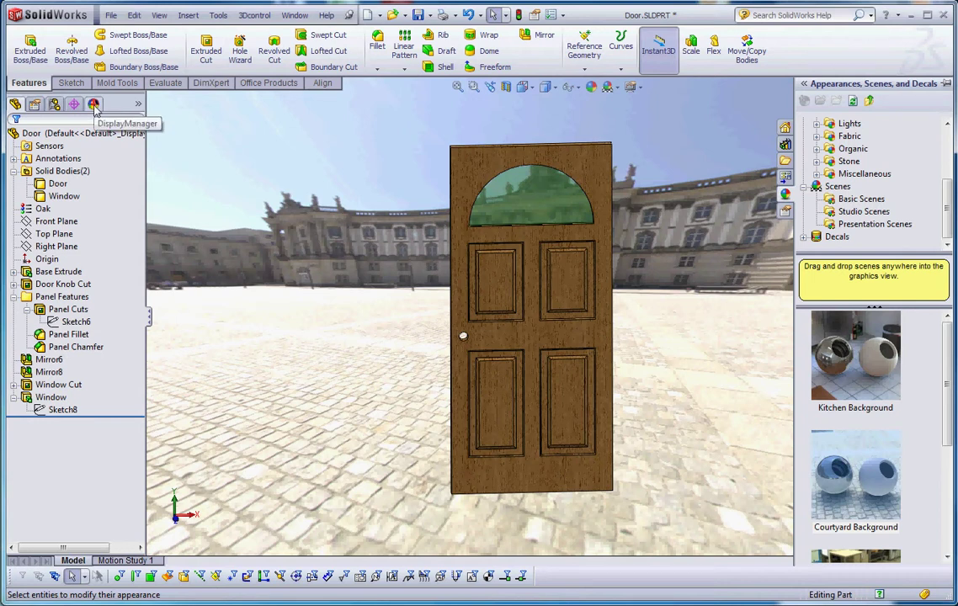
- Delete the courtyard scene in the DisplayManager, reverting to the default gradient background
left_click(93, 105)
right_click(70, 162)
left_click(99, 181)
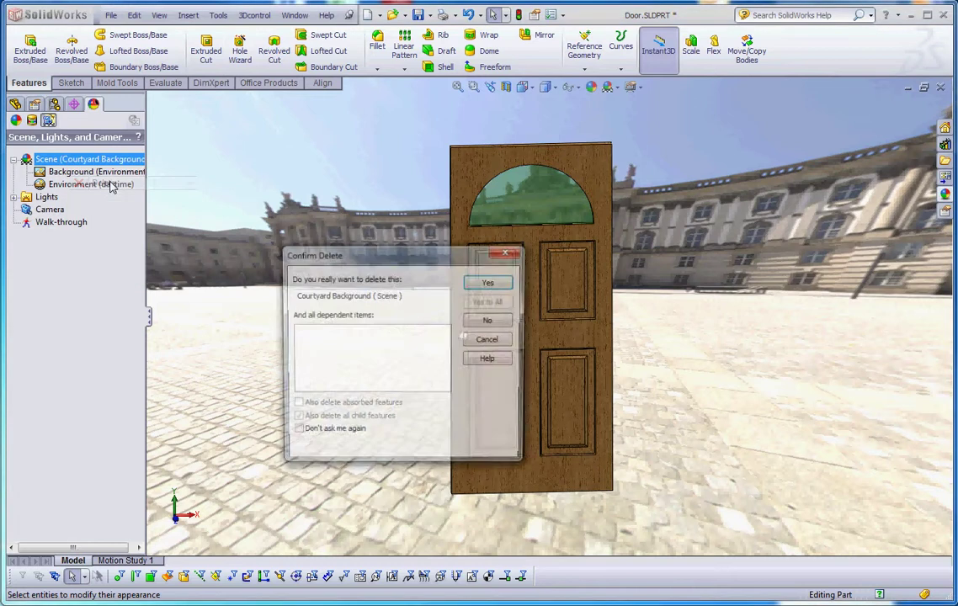
left_click(491, 284)
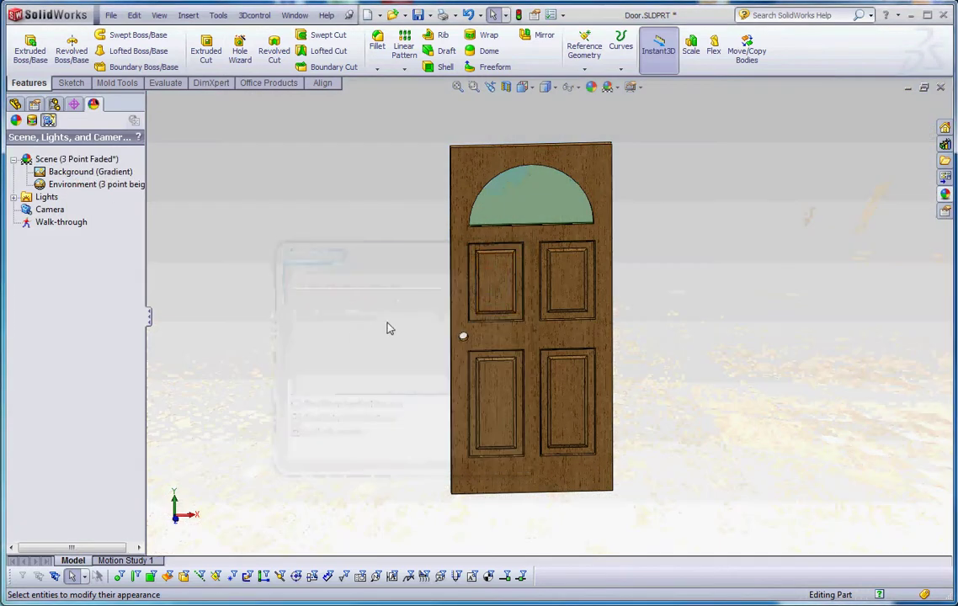
- Show the door in Front view and zoom toward the arch
middle_click_drag(735, 395, 367, 285)
left_click(57, 159)
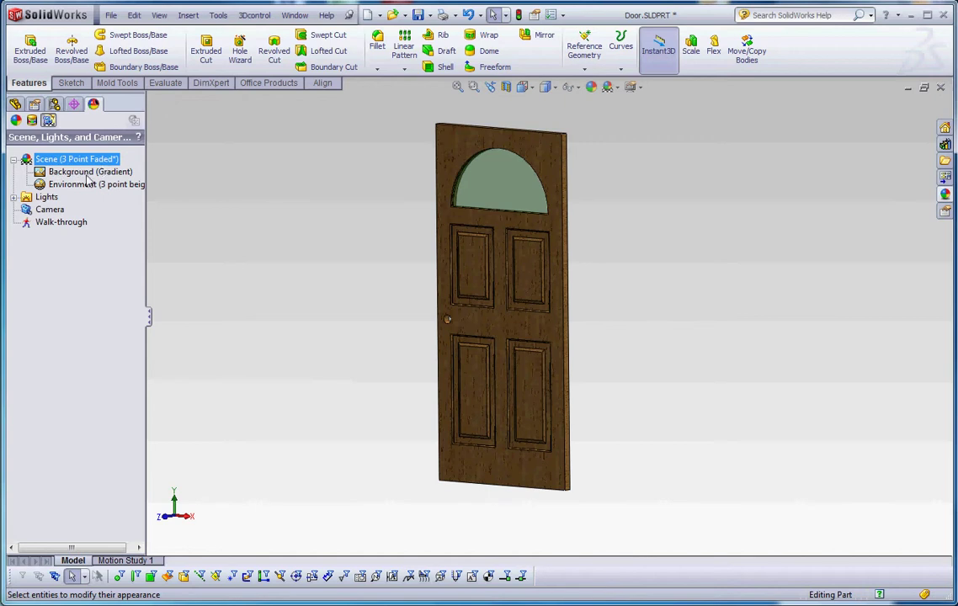
left_click(538, 337)
middle_click_drag(538, 336, 602, 357)
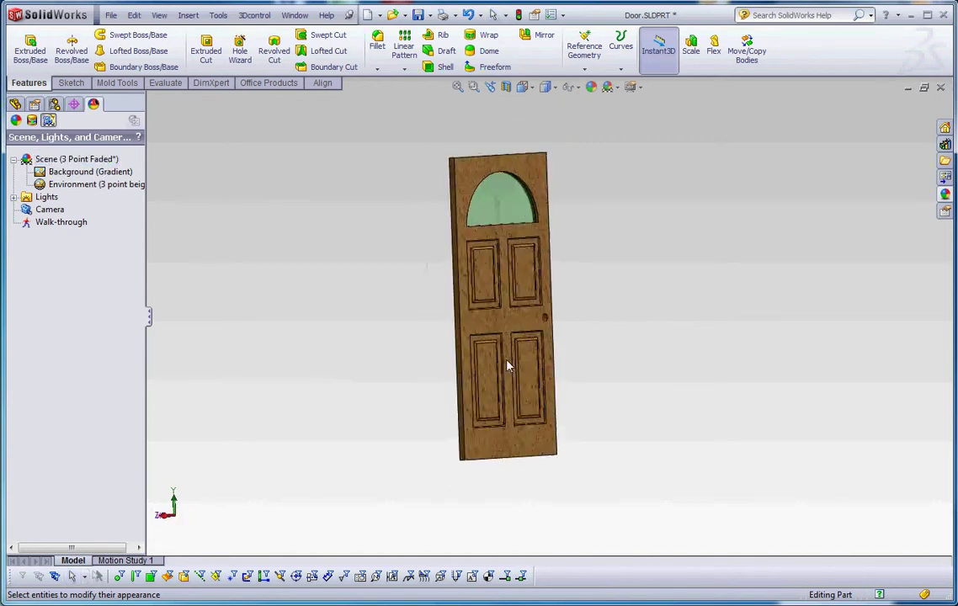
key("ctrl+1")
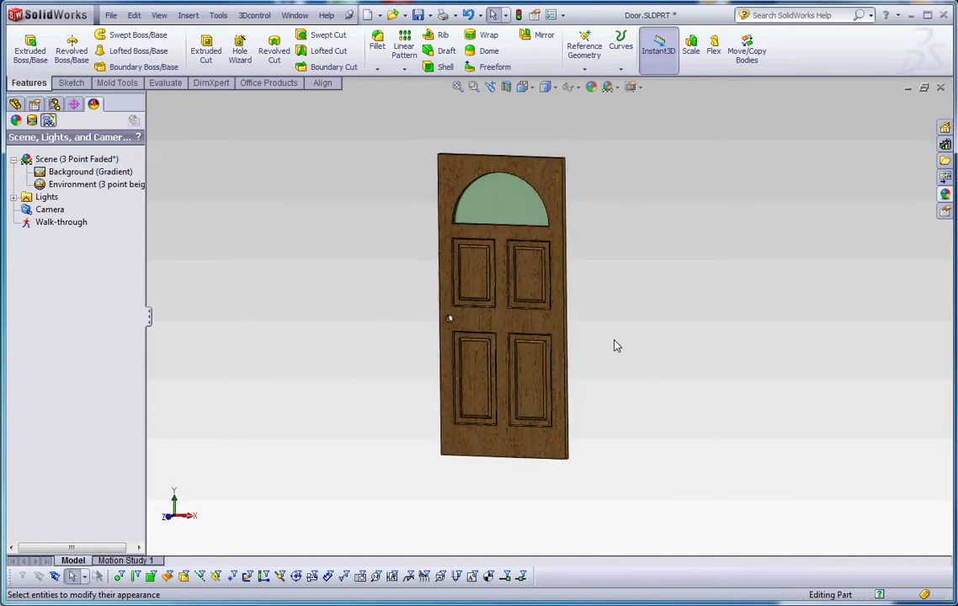
scroll(588, 344, "down", 3)
scroll(665, 353, "up", 3)
scroll(500, 202, "down", 5)
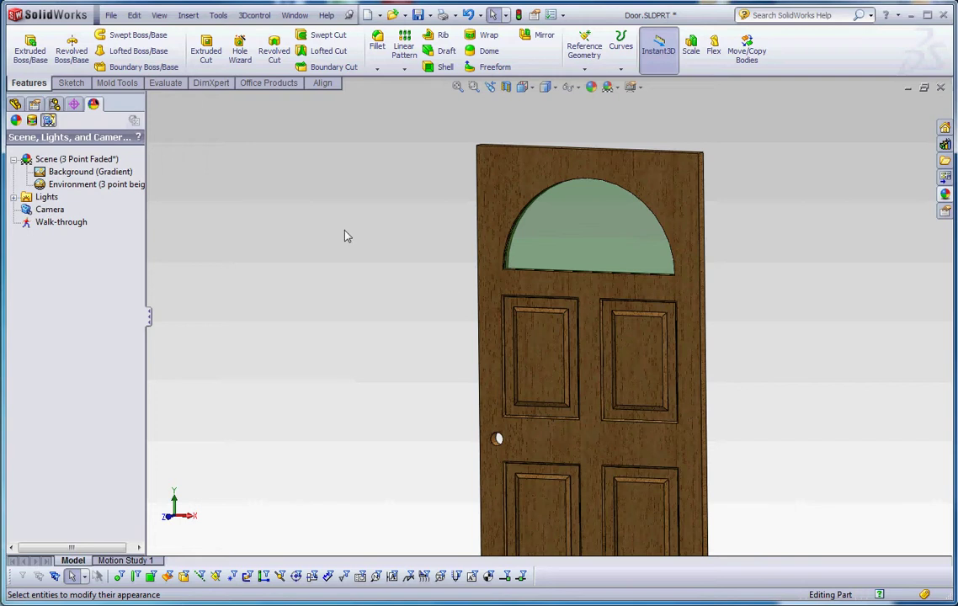
- Start a 0.25 in fillet on the arch's curved and bottom edges
left_click(377, 48)
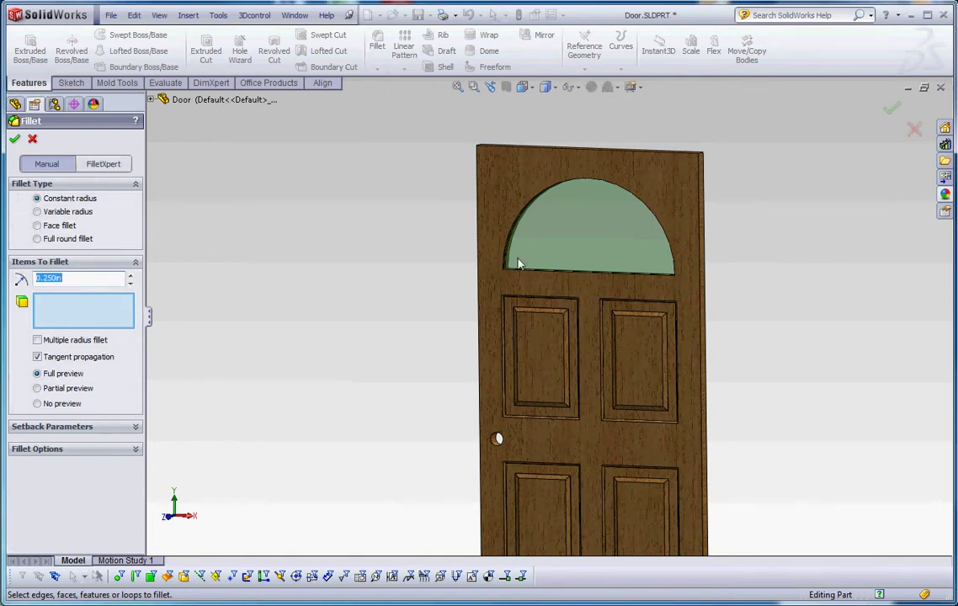
scroll(519, 265, "down", 3)
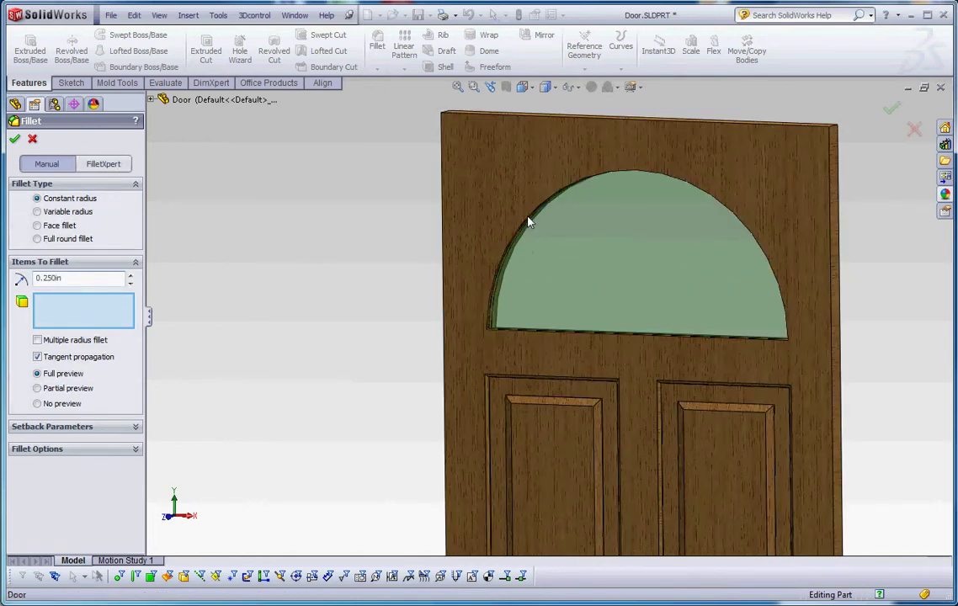
left_click(528, 221)
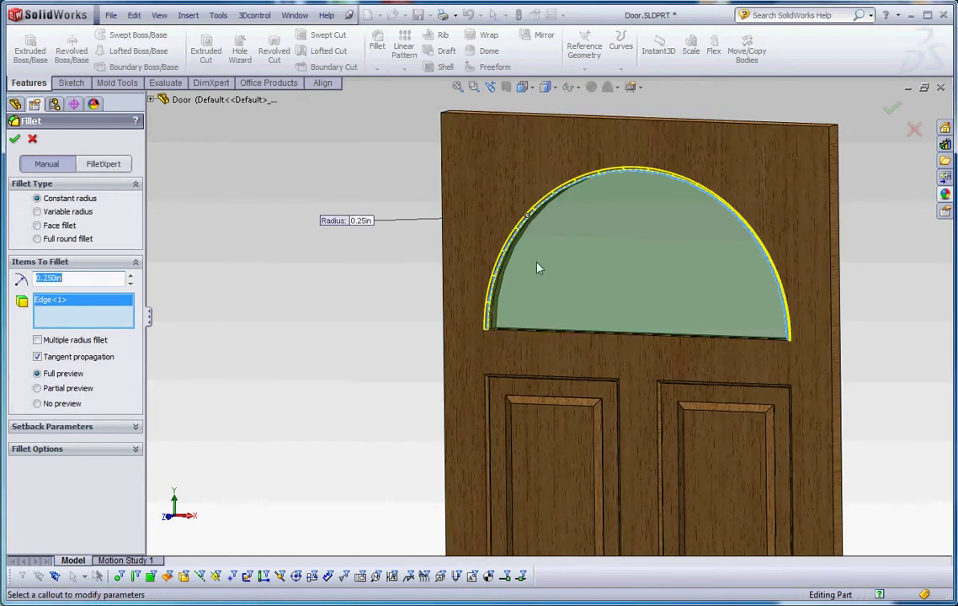
left_click(540, 336)
scroll(567, 359, "down", 3)
scroll(565, 342, "up", 3)
- Add the two remaining window-opening edges and apply the 0.25 in fillet
middle_click_drag(565, 342, 526, 353)
scroll(526, 354, "down", 5)
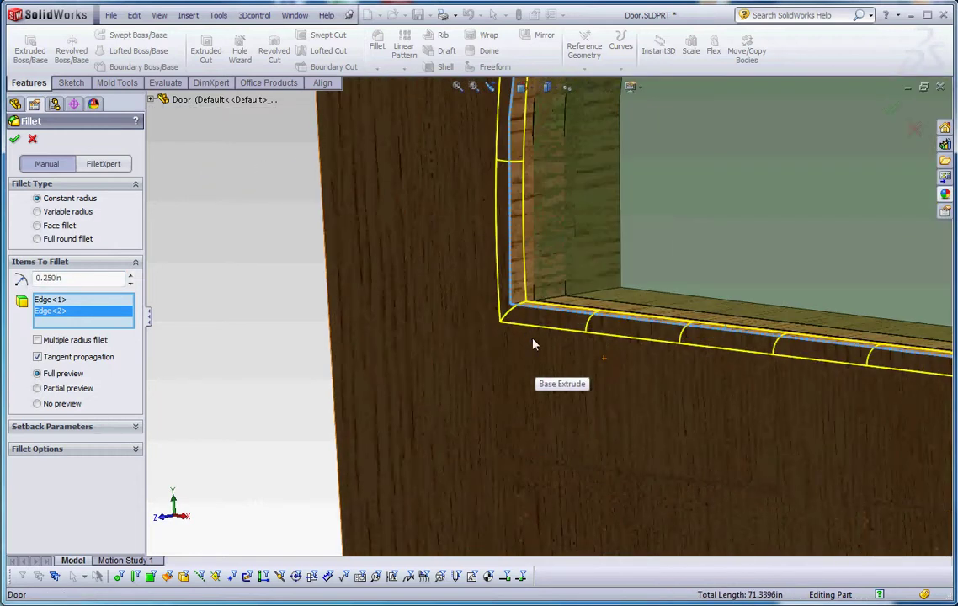
scroll(560, 359, "up", 5)
scroll(601, 348, "down", 2)
scroll(635, 352, "up", 5)
middle_click_drag(688, 342, 534, 331)
scroll(534, 331, "down", 6)
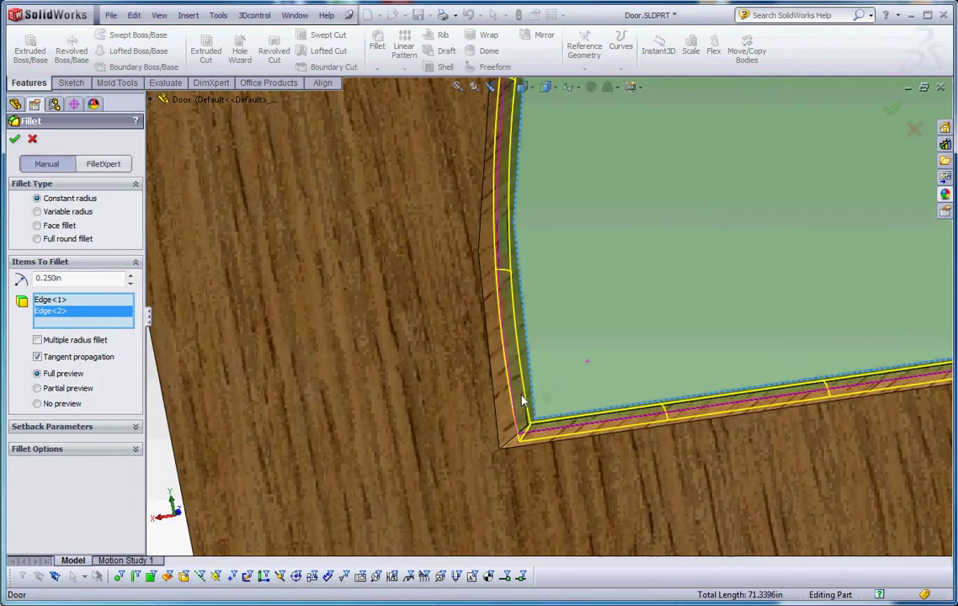
middle_click_drag(521, 401, 485, 396)
left_click(486, 396)
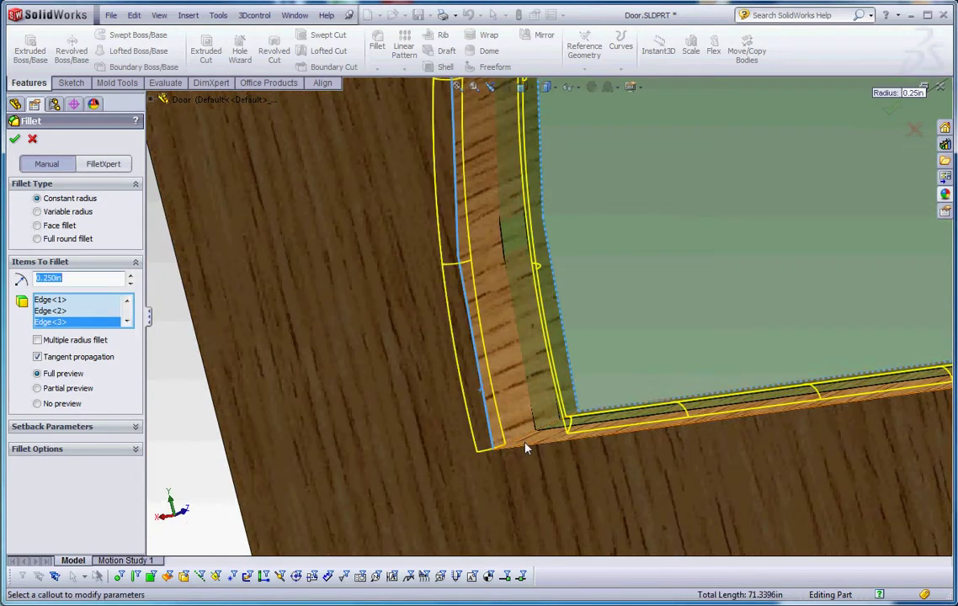
left_click(526, 445)
scroll(593, 475, "up", 4)
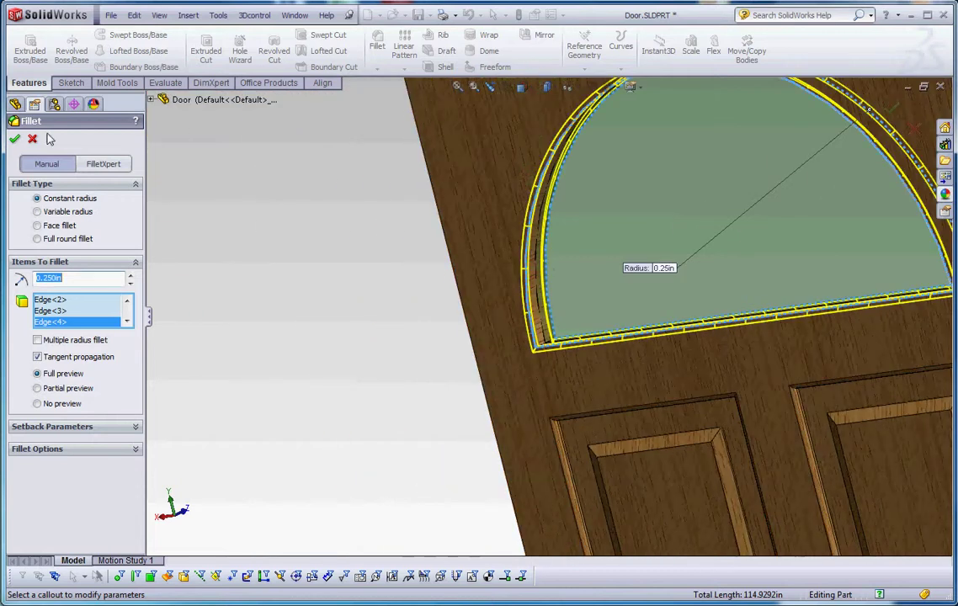
left_click(15, 141)
scroll(489, 394, "up", 5)
middle_click_drag(647, 326, 660, 345)
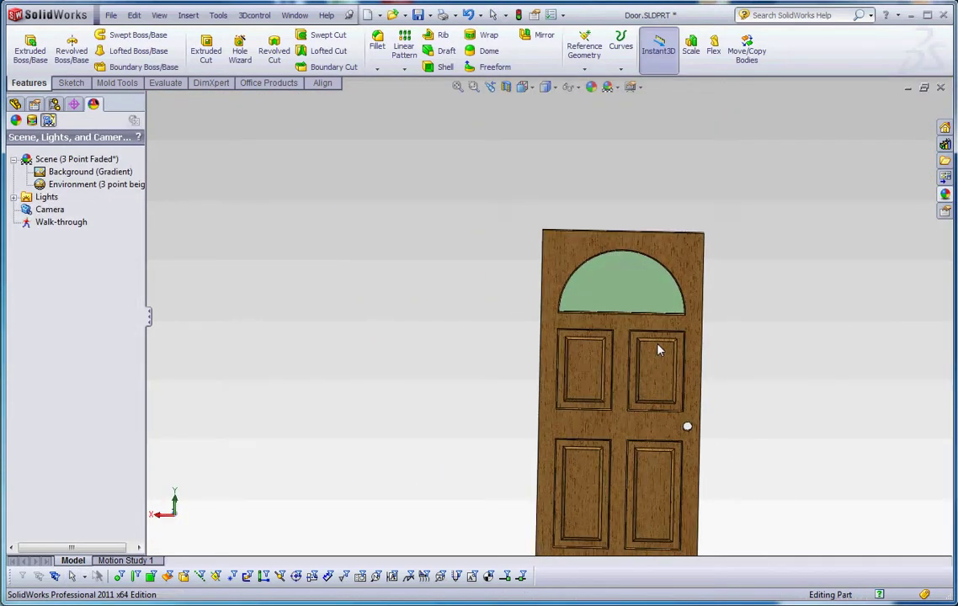
- Edit Sketch1 under Base Extrude to show the 35.750 x 79.000 door rectangle
left_click(15, 105)
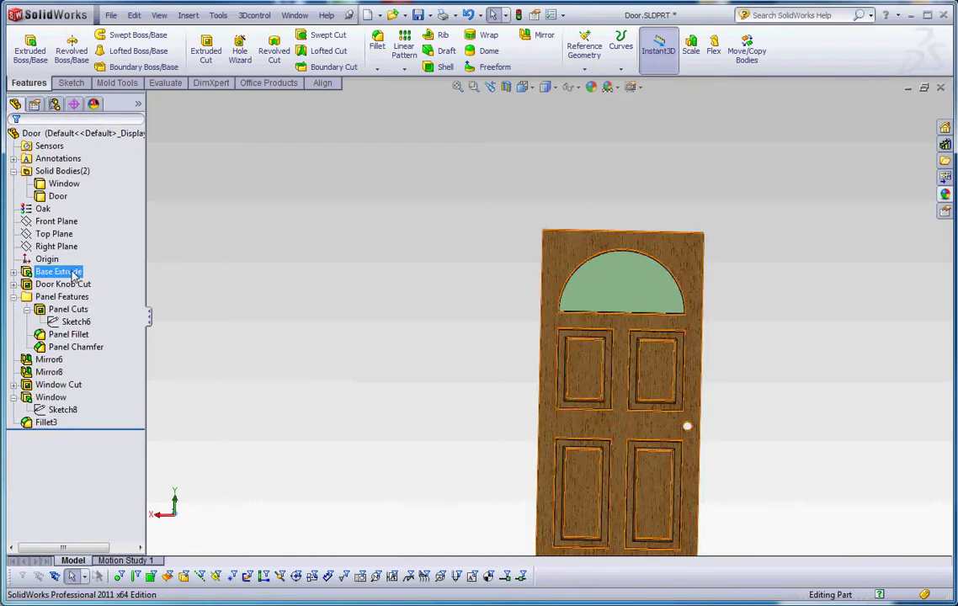
left_click(14, 272)
right_click(66, 283)
left_click(71, 247)
scroll(414, 398, "up", 3)
scroll(589, 377, "down", 1)
scroll(521, 371, "down", 1)
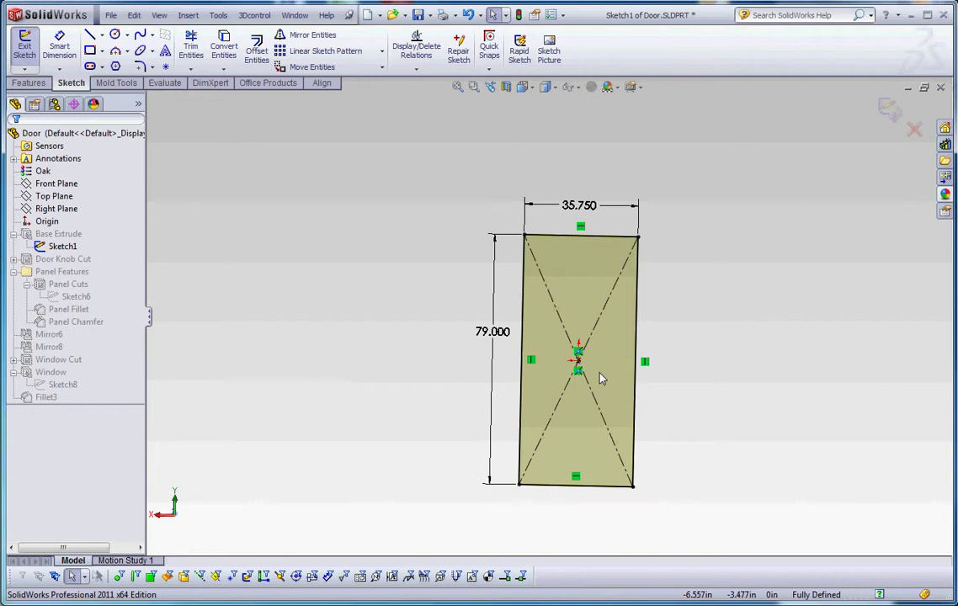
- Change the door outline to 37.75 wide by 81 tall and rebuild the part
double_click(587, 207)
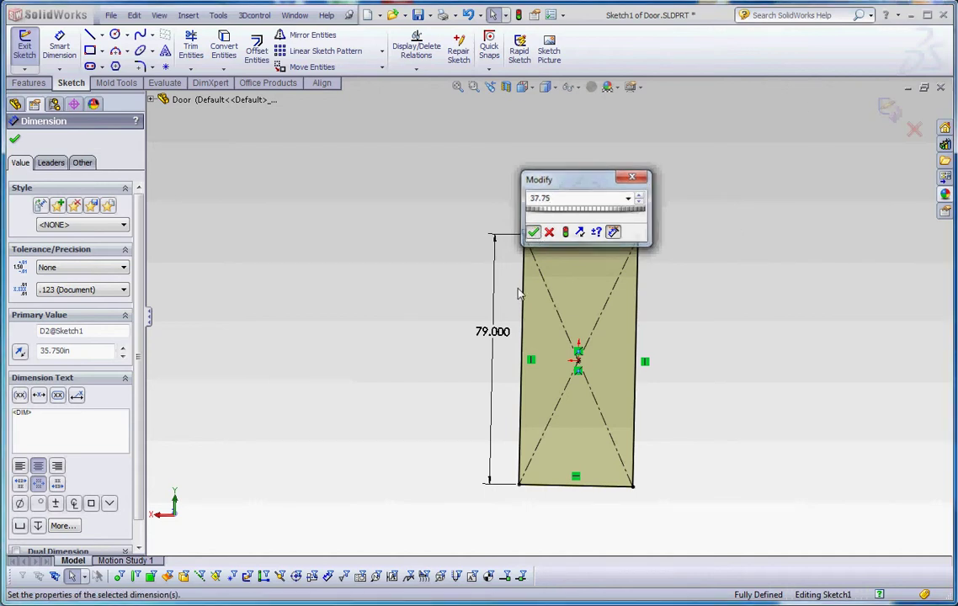
left_click(532, 232)
double_click(492, 333)
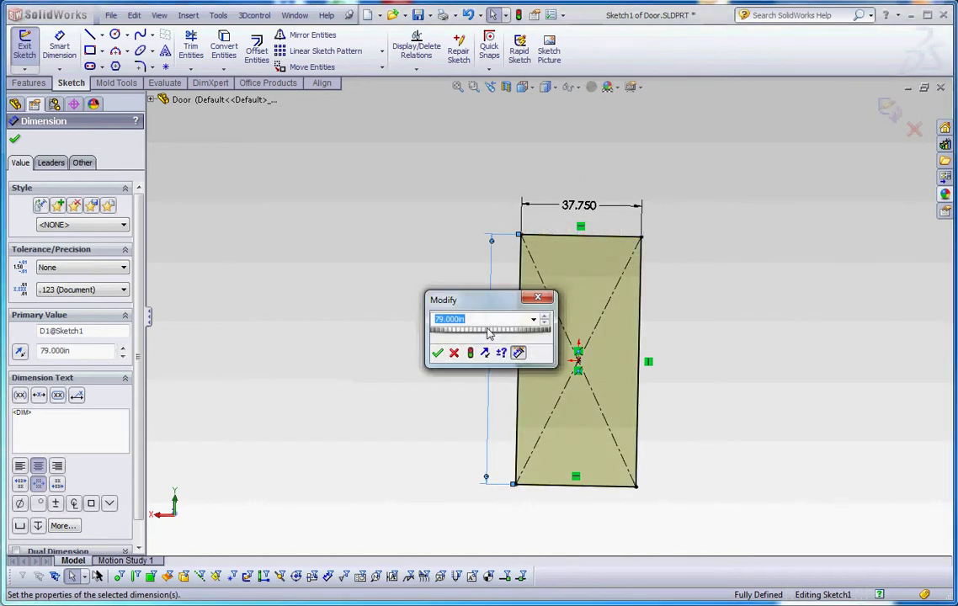
type("81")
key("Return")
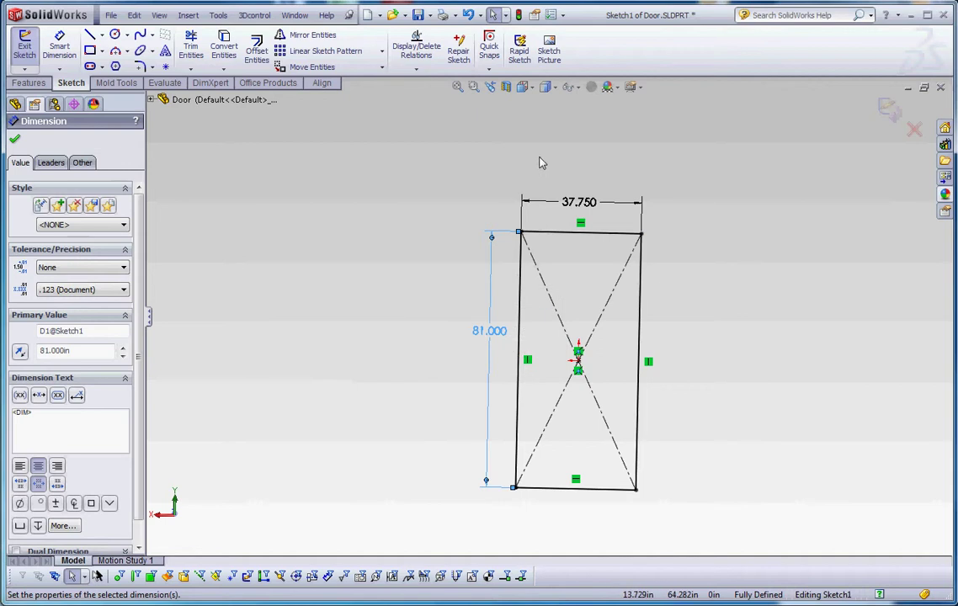
left_click(541, 153)
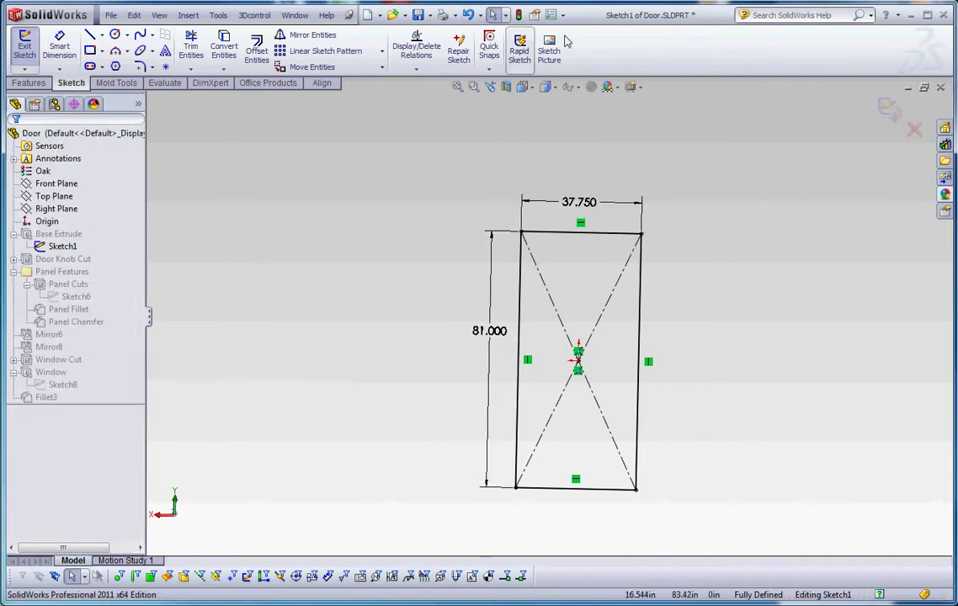
left_click(520, 16)
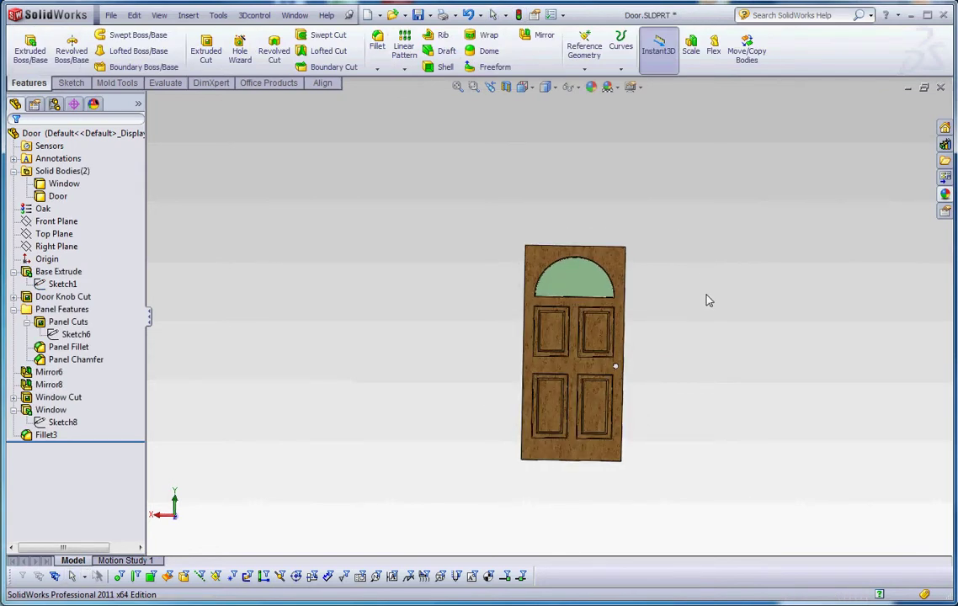
scroll(623, 379, "down", 5)
scroll(638, 391, "up", 3)
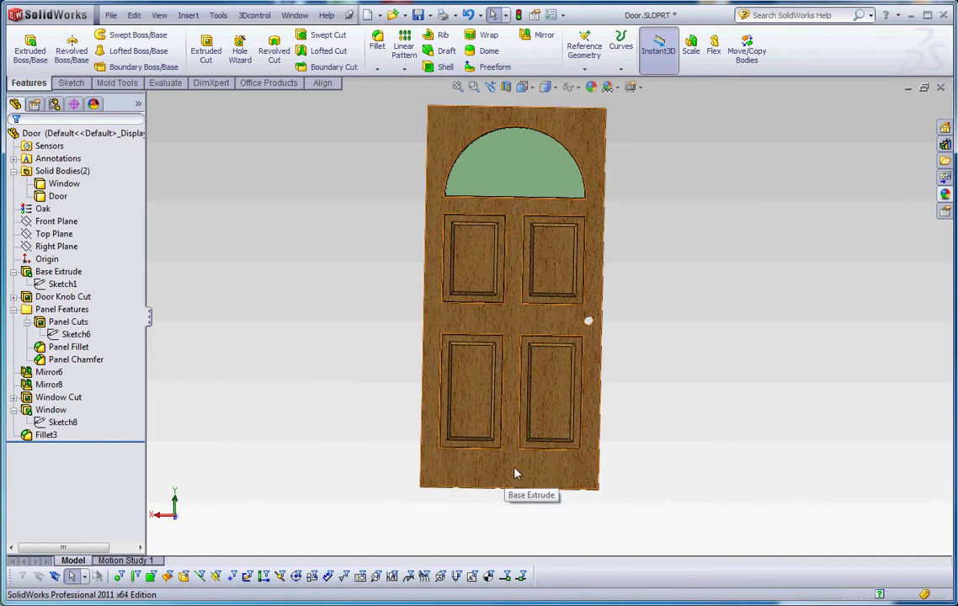
scroll(515, 473, "up", 2)
scroll(539, 215, "down", 4)
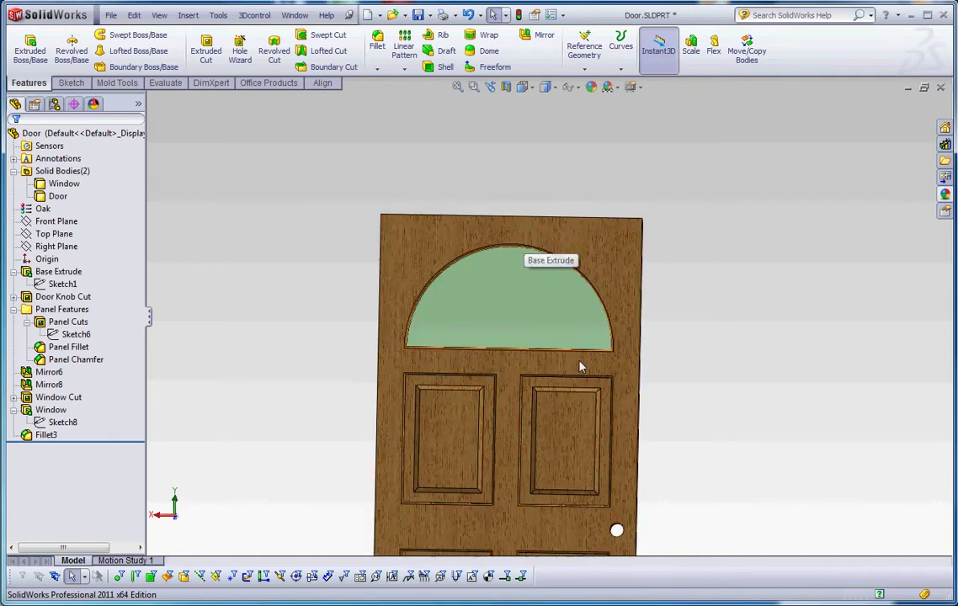
scroll(568, 387, "up", 2)
scroll(505, 362, "down", 4)
scroll(520, 369, "up", 2)
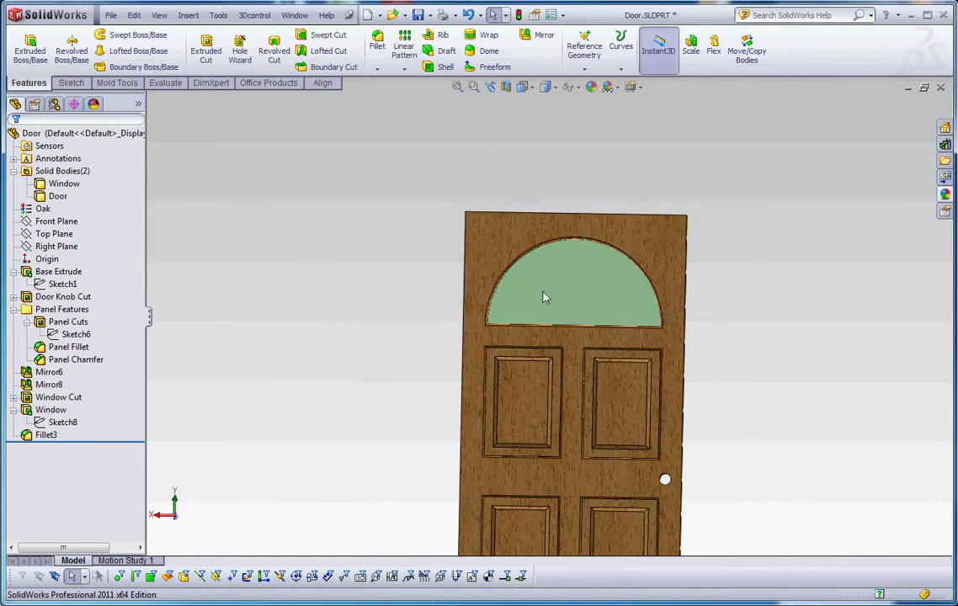
scroll(569, 303, "up", 1)
scroll(568, 301, "down", 1)
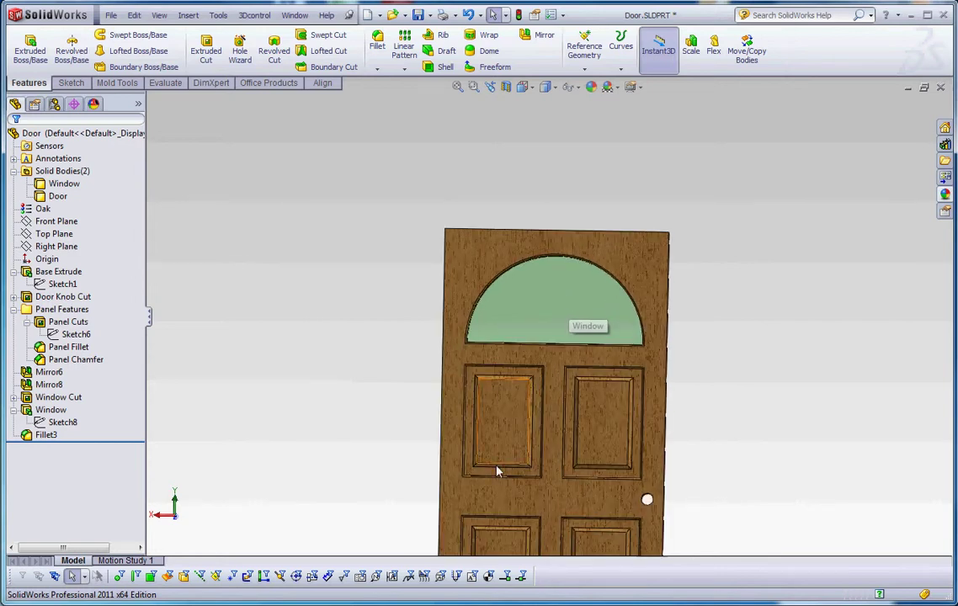
scroll(528, 432, "up", 3)
scroll(529, 432, "down", 3)
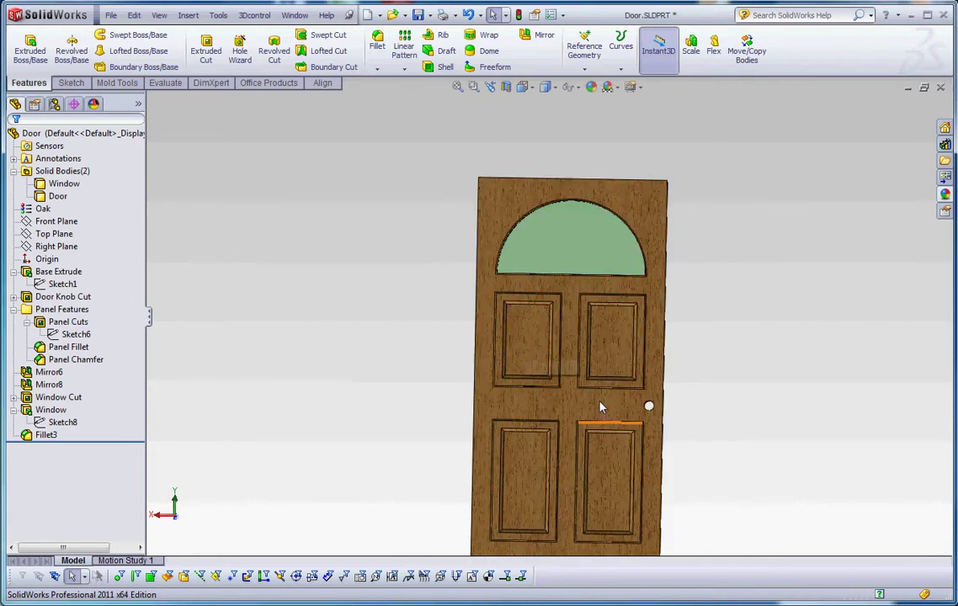
middle_click_drag(595, 385, 653, 476)
scroll(589, 418, "up", 2)
scroll(589, 418, "down", 3)
scroll(665, 403, "up", 3)
scroll(573, 331, "down", 4)
scroll(579, 340, "up", 3)
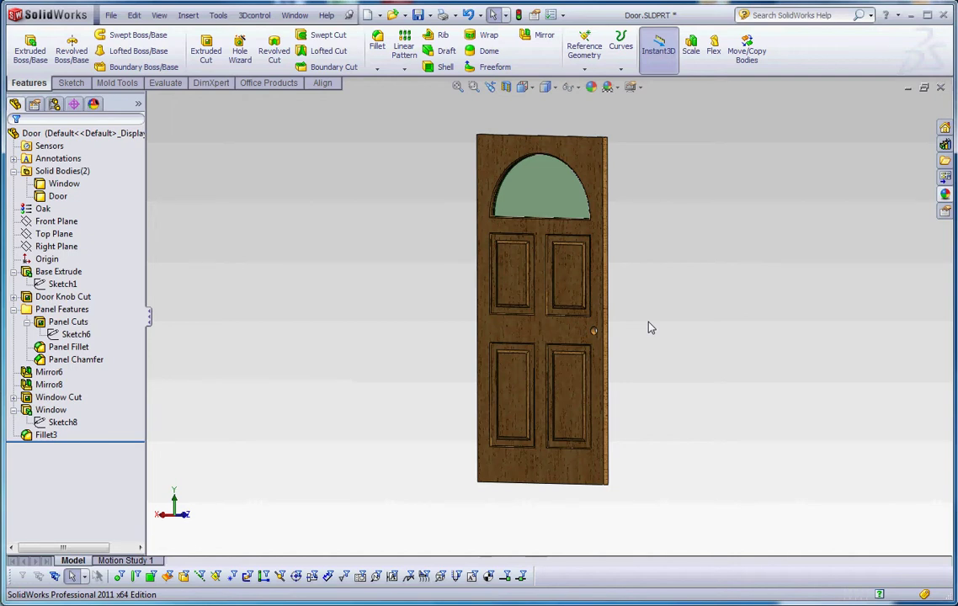